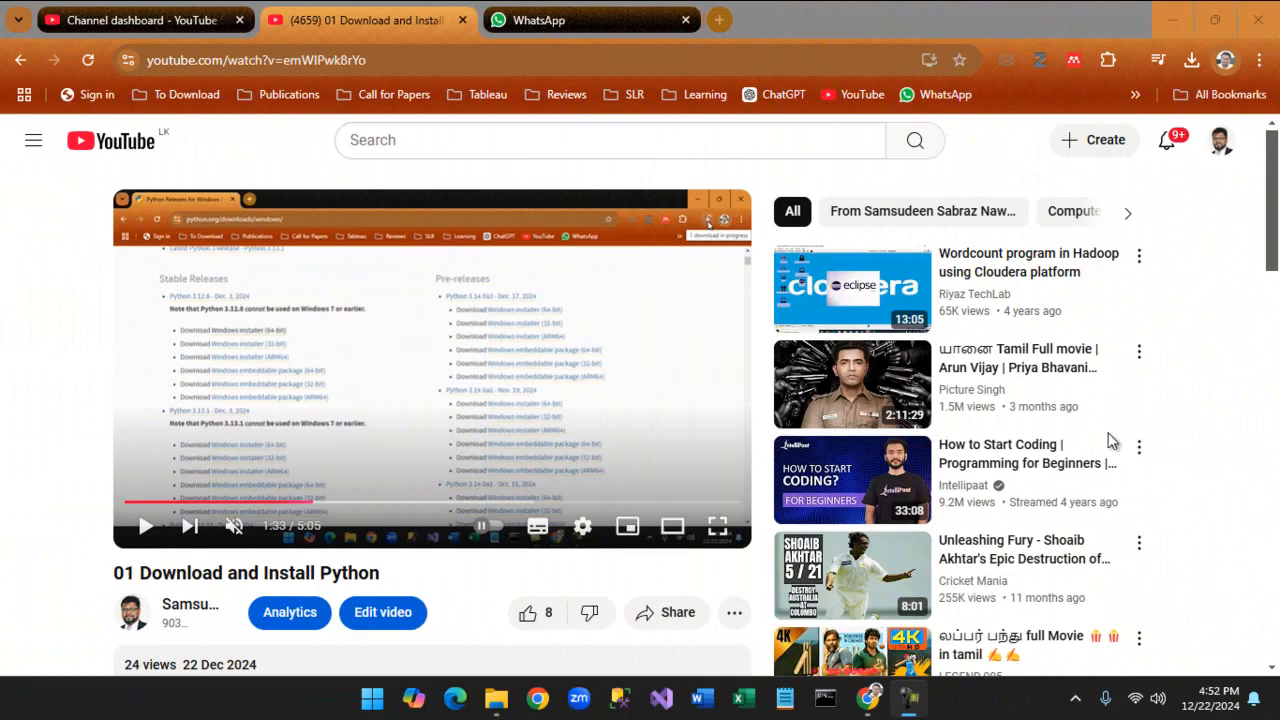
Step: Search the web for "download vs code" in a new tab and open the official Visual Studio Code download page
{"action": "left_click", "coordinate": [718, 20]}
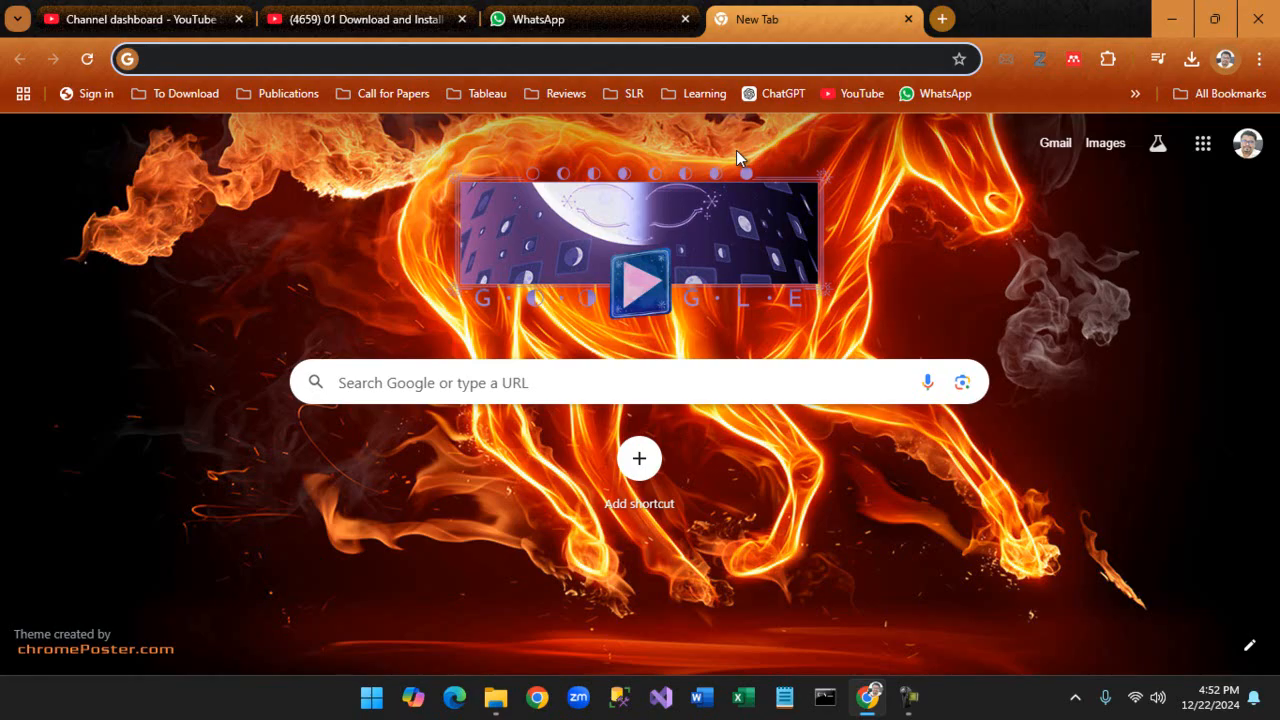
{"action": "type", "text": "download vs code"}
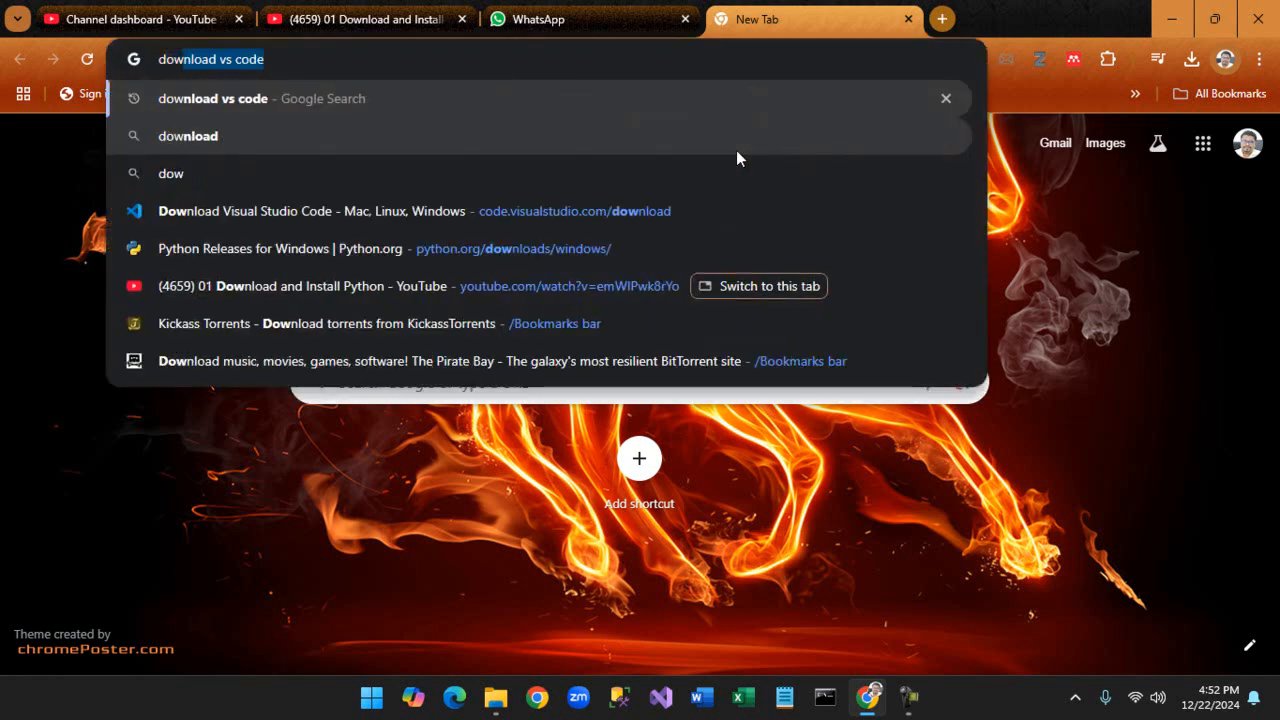
{"action": "key", "text": "Right"}
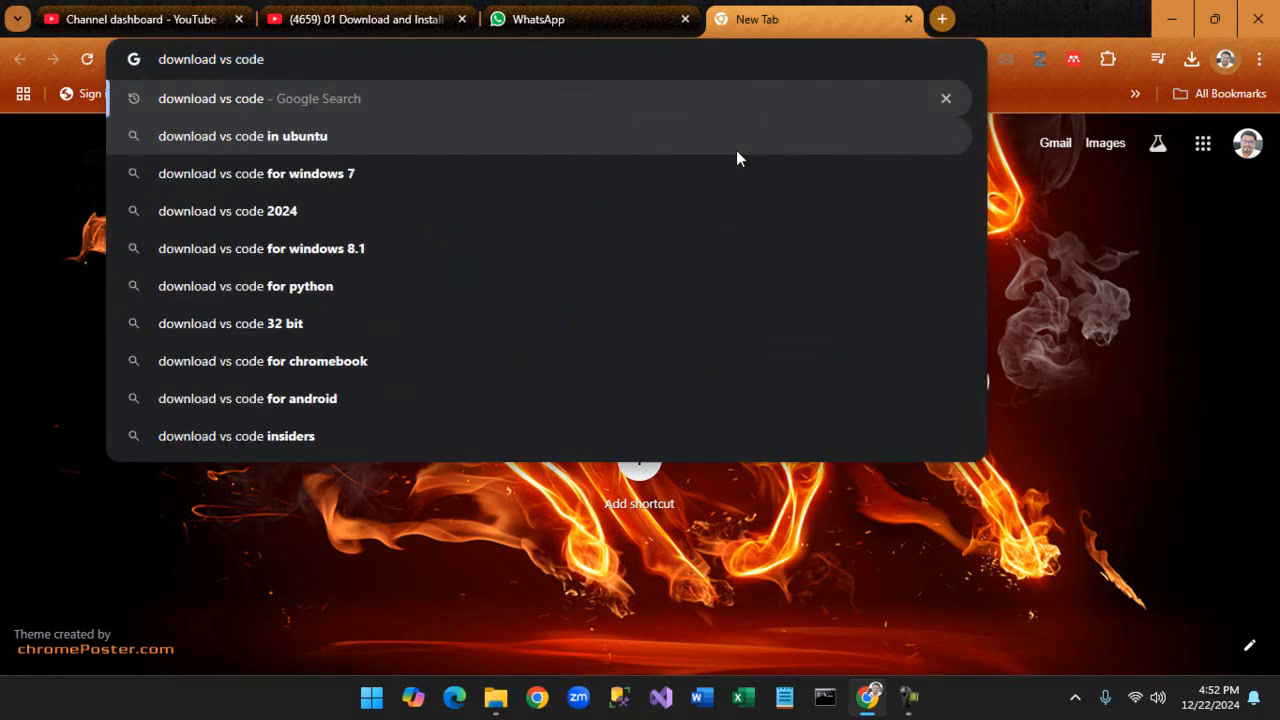
{"action": "key", "text": "Return"}
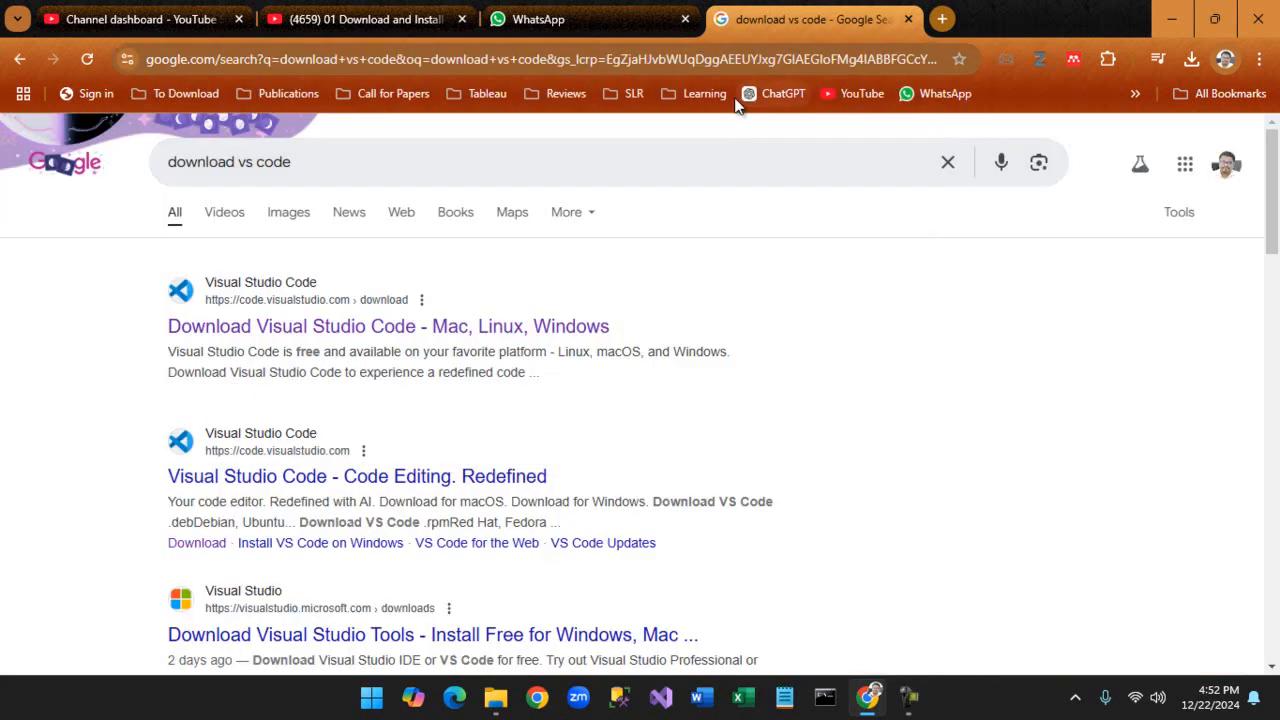
{"action": "left_click", "coordinate": [320, 330]}
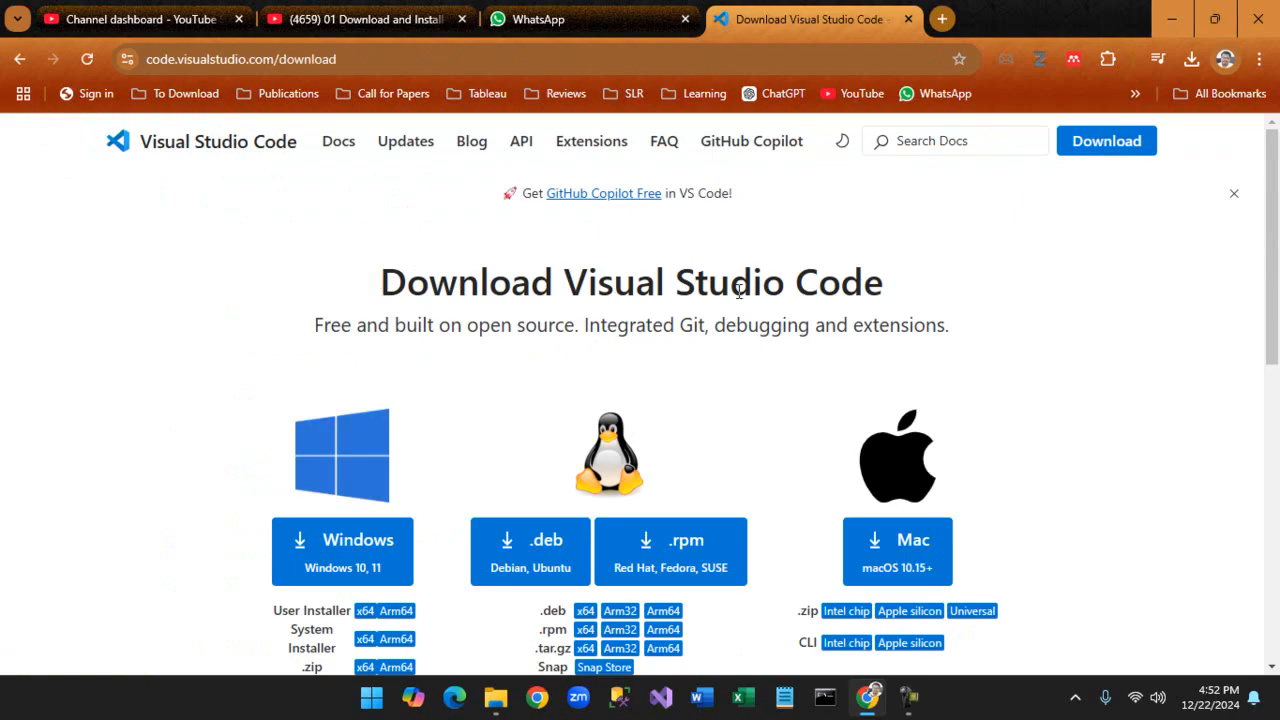
Step: Mute the computer's sound and download the Visual Studio Code installer for Windows 10, 11
{"action": "scroll", "coordinate": [548, 332], "scroll_direction": "down", "scroll_amount": 1}
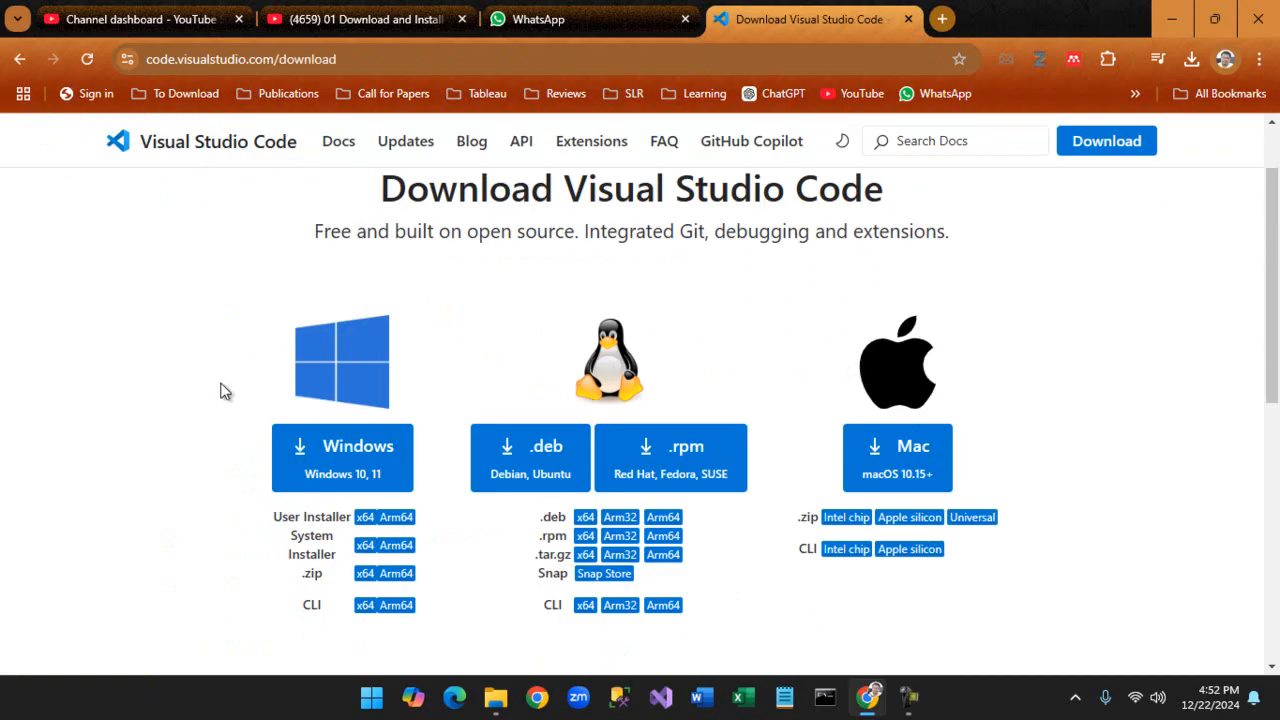
{"action": "scroll", "coordinate": [226, 391], "scroll_direction": "down", "scroll_amount": 1}
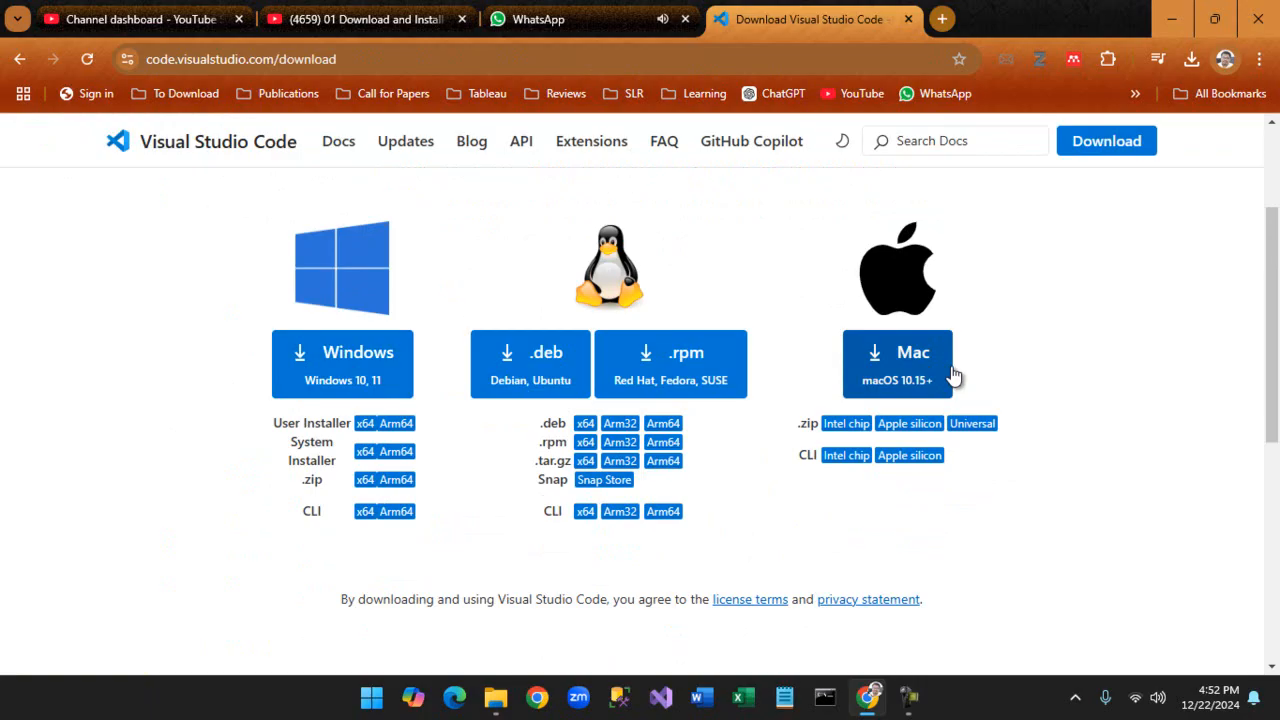
{"action": "left_click", "coordinate": [1157, 697]}
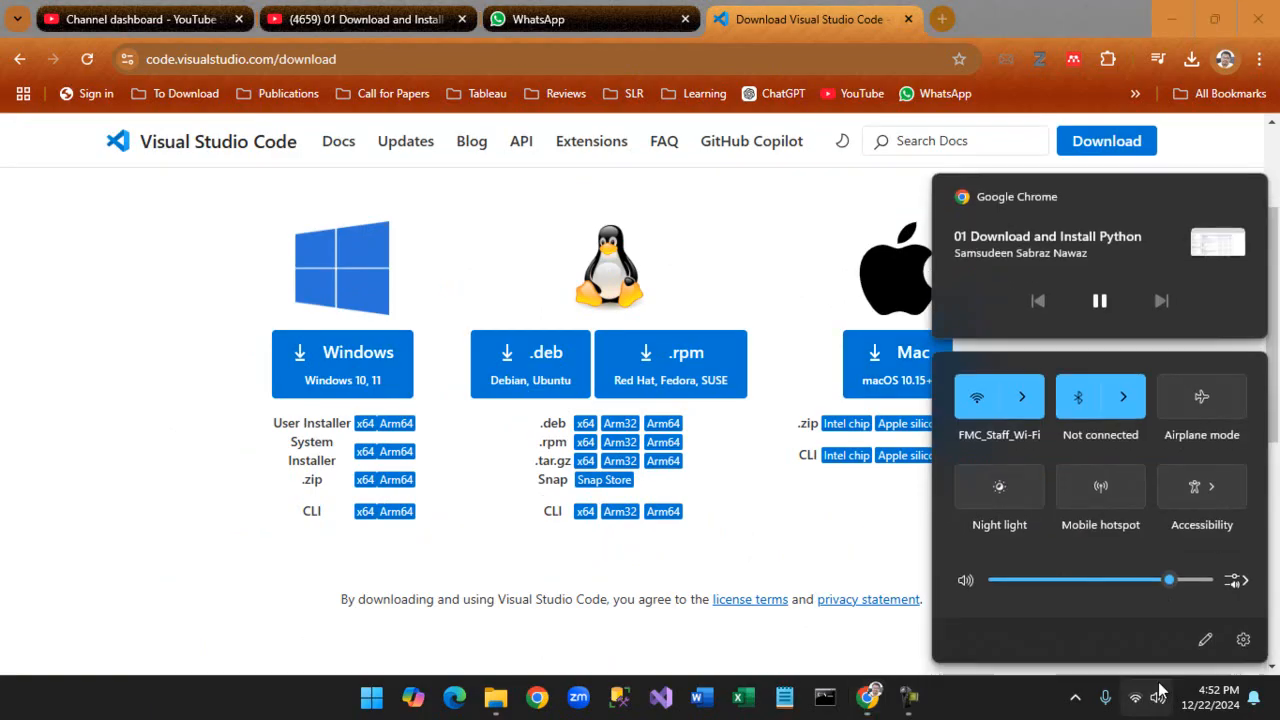
{"action": "left_click", "coordinate": [962, 586]}
{"action": "left_click", "coordinate": [198, 446]}
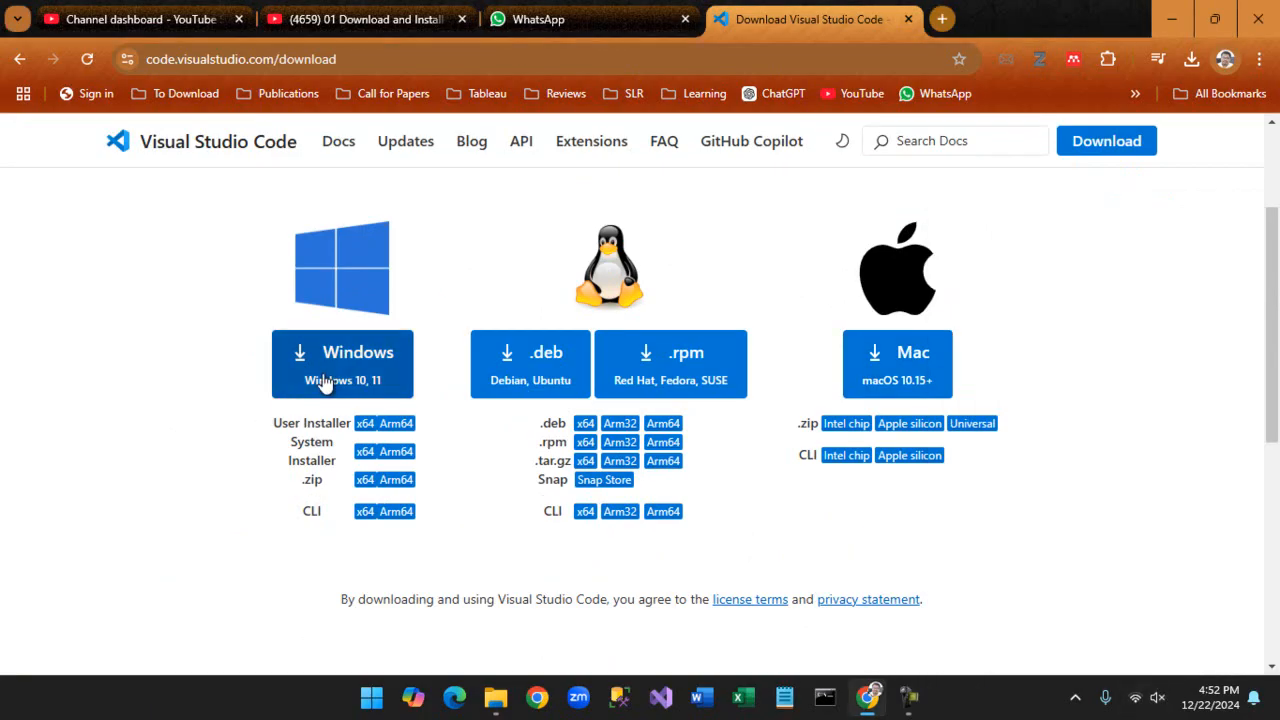
{"action": "left_click", "coordinate": [325, 383]}
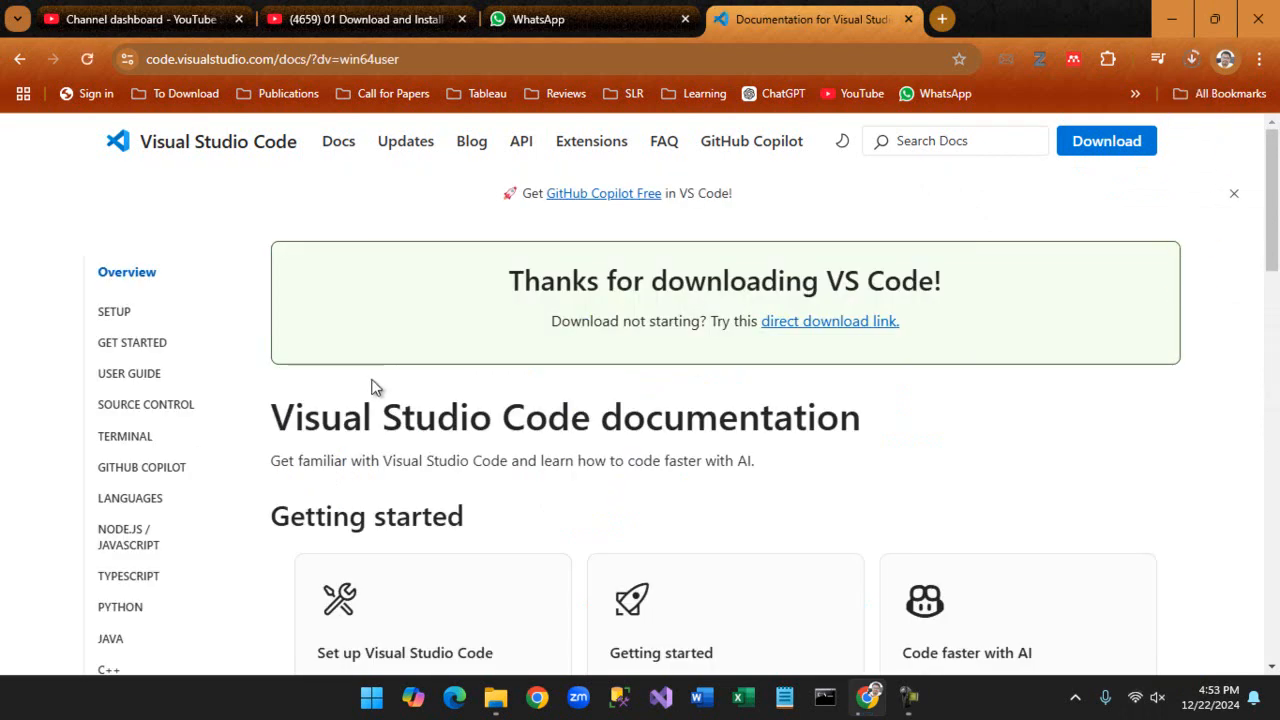
Step: Show the downloaded VSCodeUserSetup-x64-1.96.2 file in its folder and run it
{"action": "left_click", "coordinate": [1193, 62]}
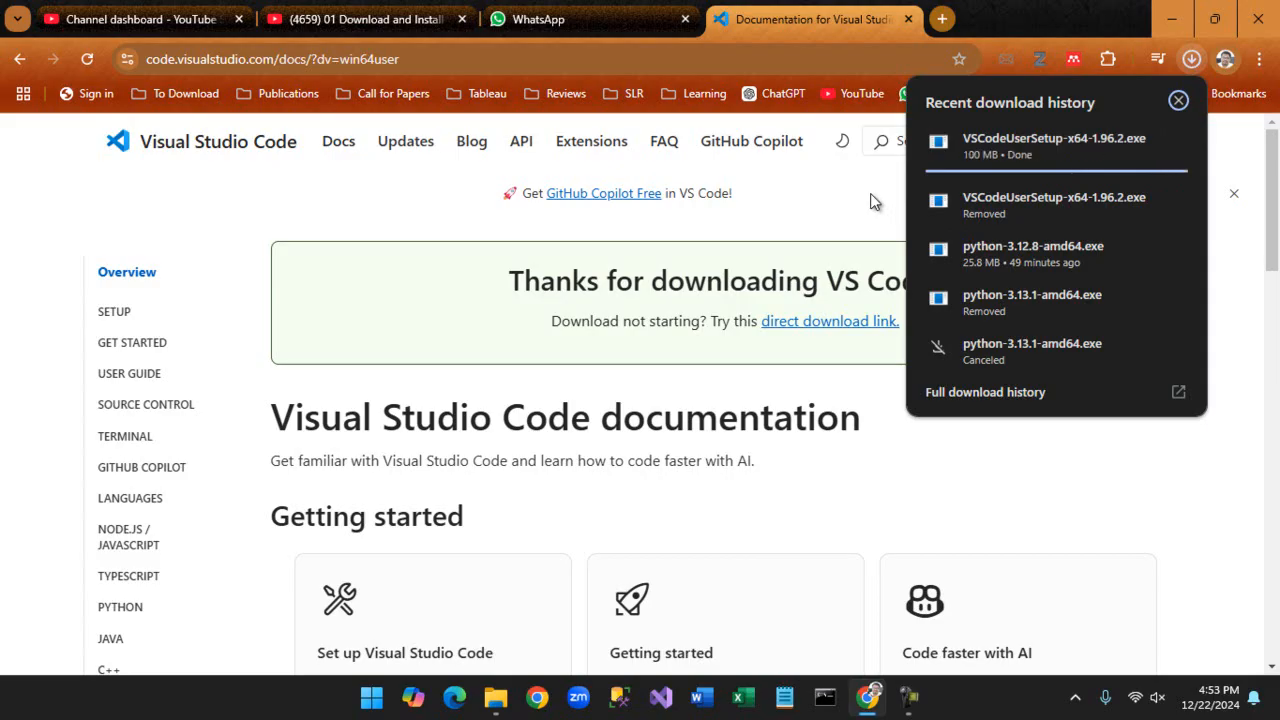
{"action": "mouse_move", "coordinate": [965, 163]}
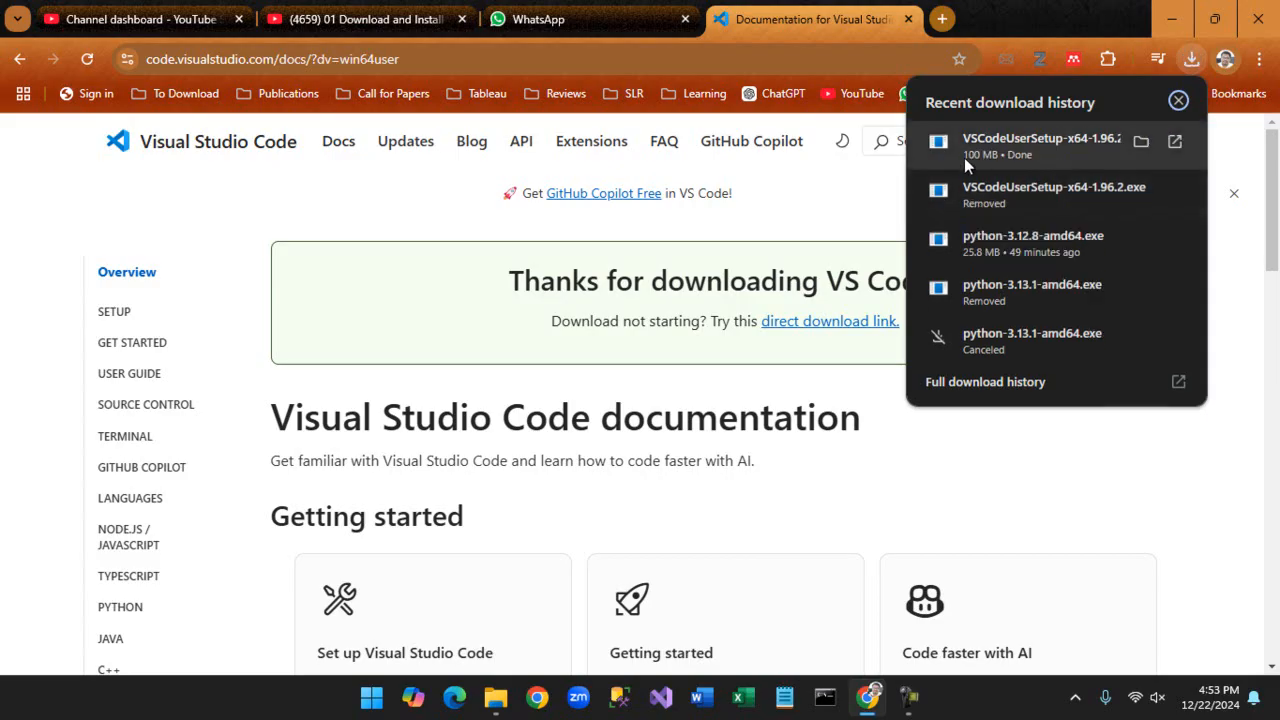
{"action": "left_click", "coordinate": [1140, 145]}
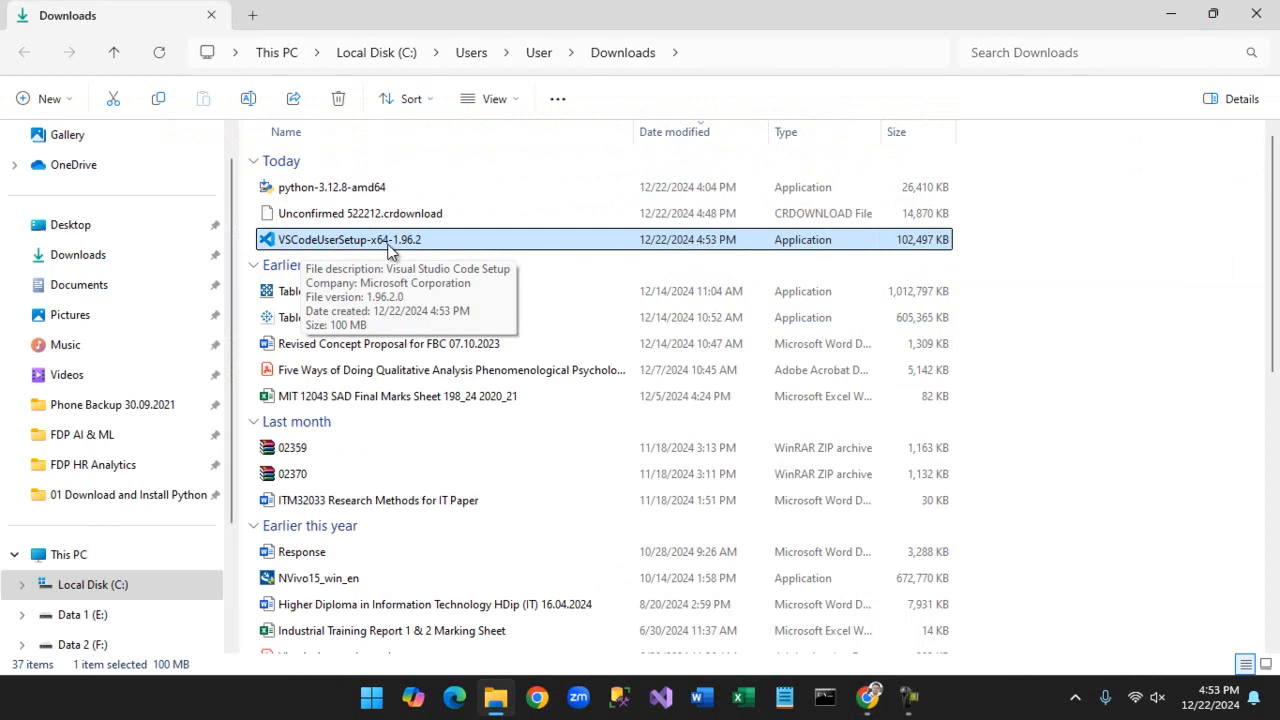
{"action": "double_click", "coordinate": [390, 250]}
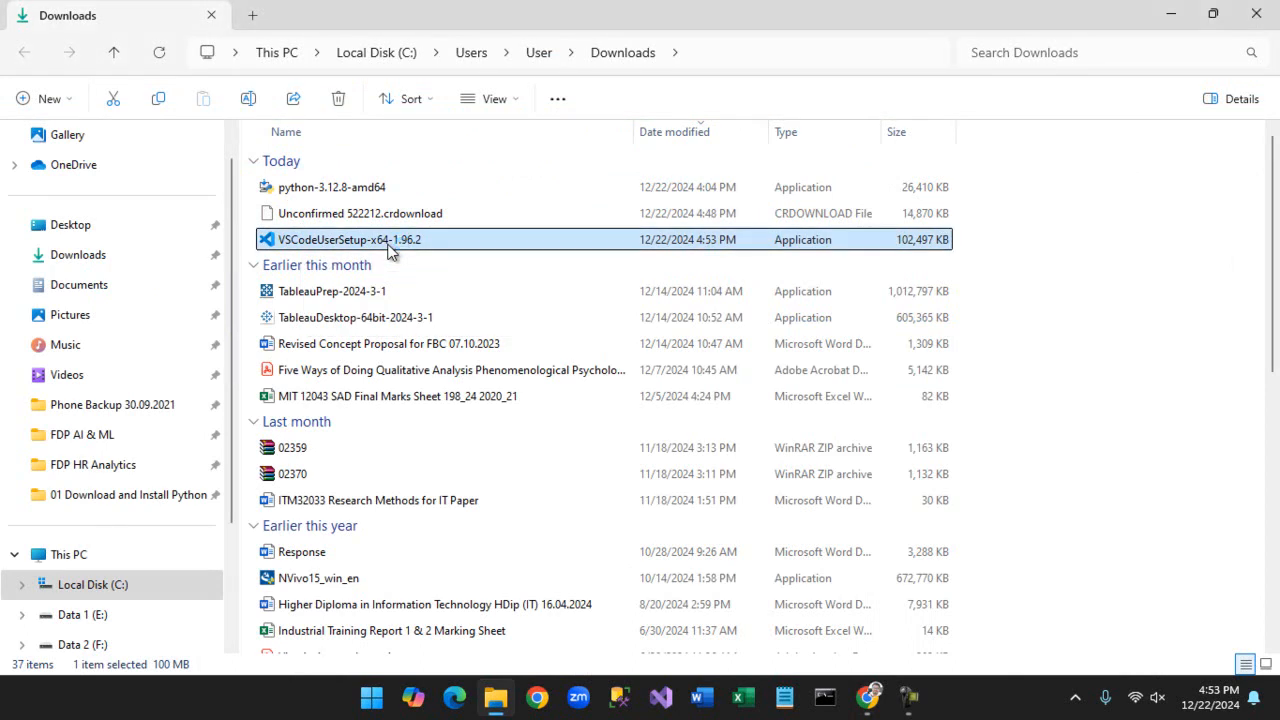
Step: Minimize the file and browser windows behind the setup wizard, and accept the license agreement
{"action": "left_click_drag", "start_coordinate": [437, 145], "coordinate": [380, 120]}
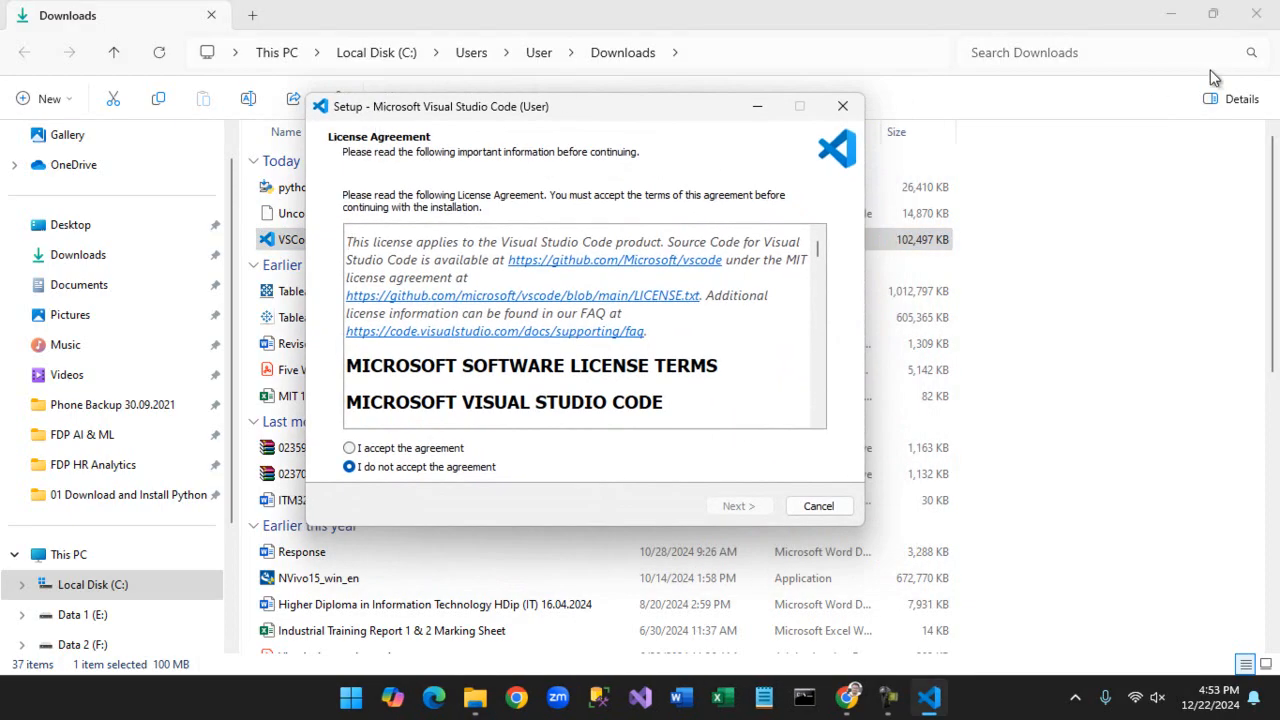
{"action": "left_click", "coordinate": [1170, 14]}
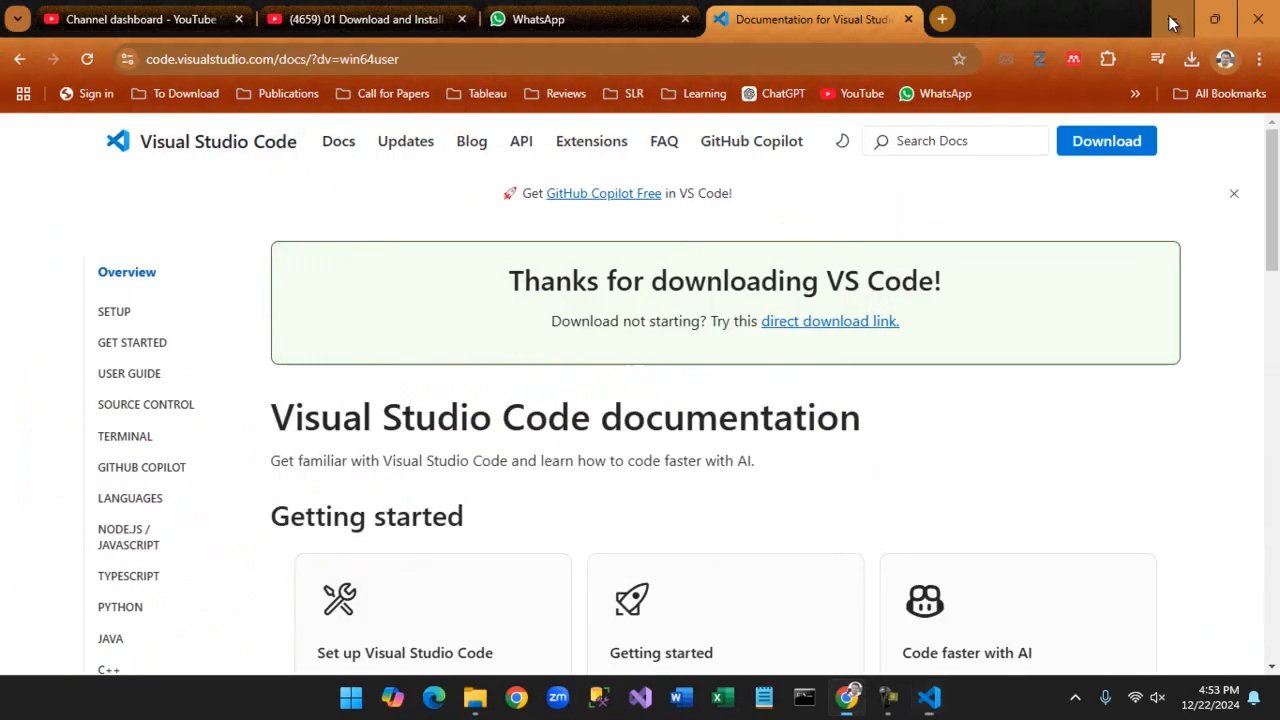
{"action": "left_click", "coordinate": [1170, 19]}
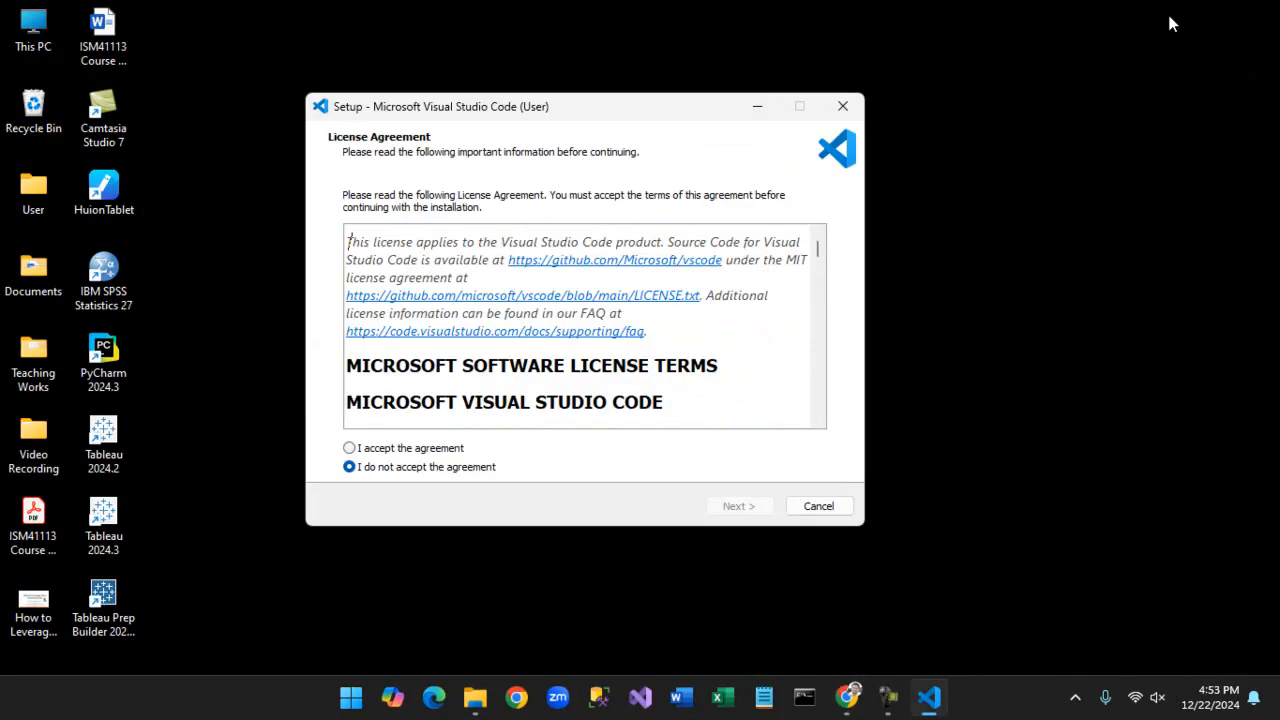
{"action": "left_click", "coordinate": [375, 452]}
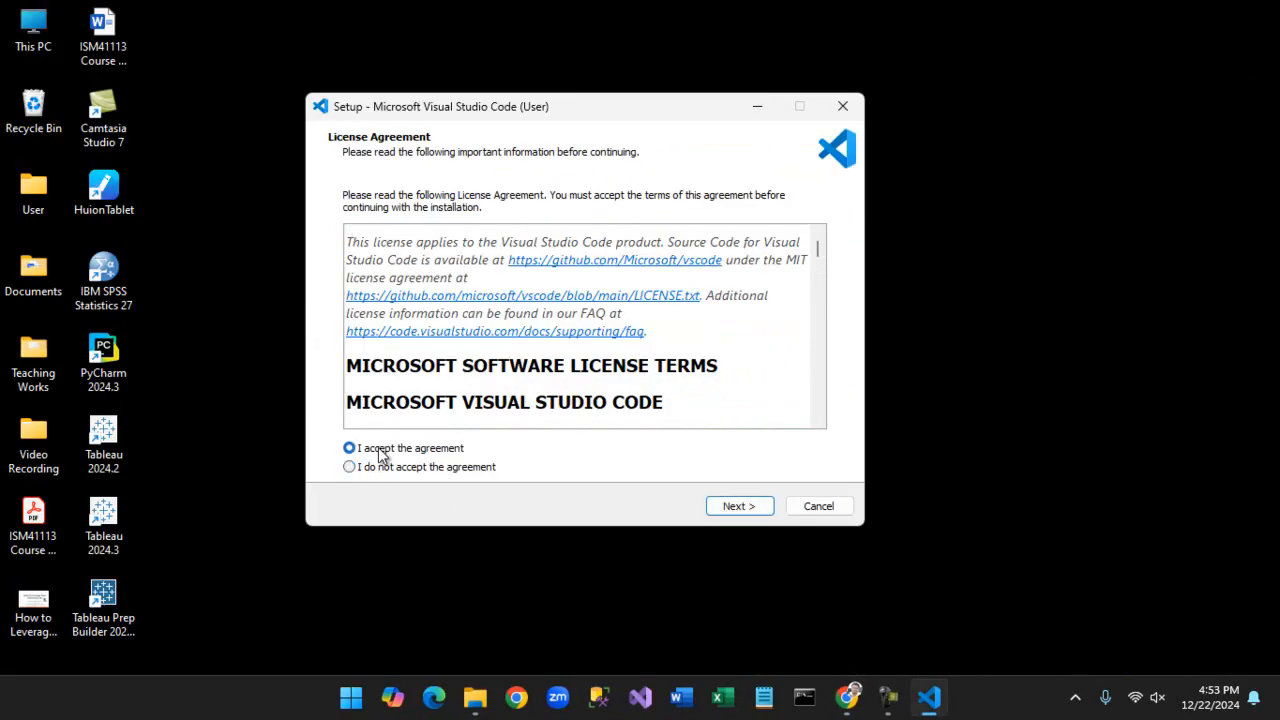
{"action": "left_click", "coordinate": [736, 506]}
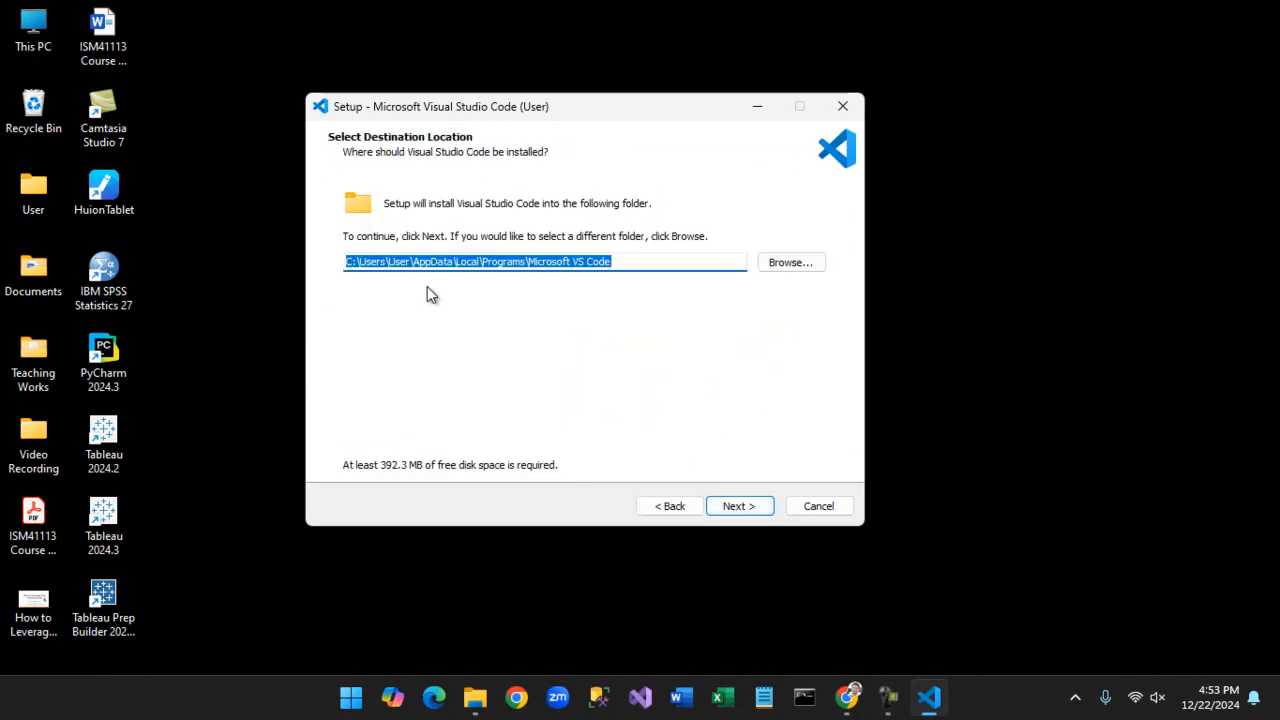
Step: Accept the default destination folder and the Visual Studio Code Start Menu folder in the setup wizard
{"action": "left_click", "coordinate": [639, 265]}
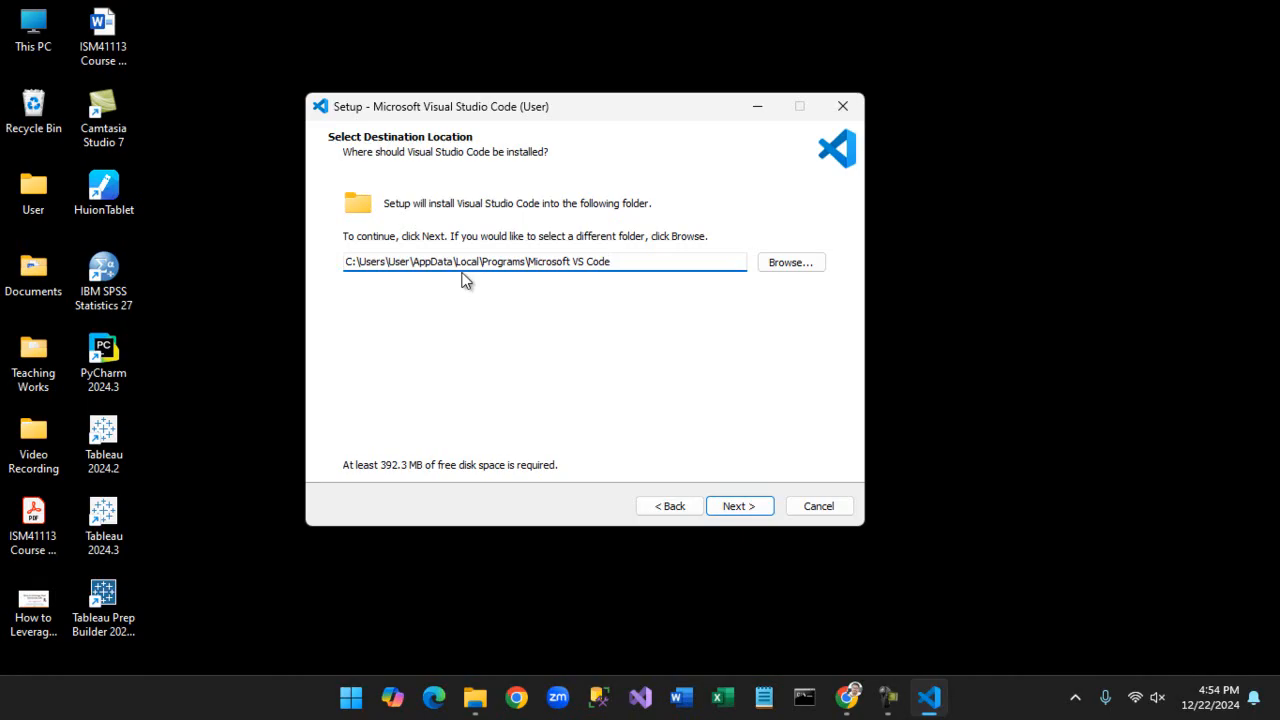
{"action": "left_click", "coordinate": [740, 508]}
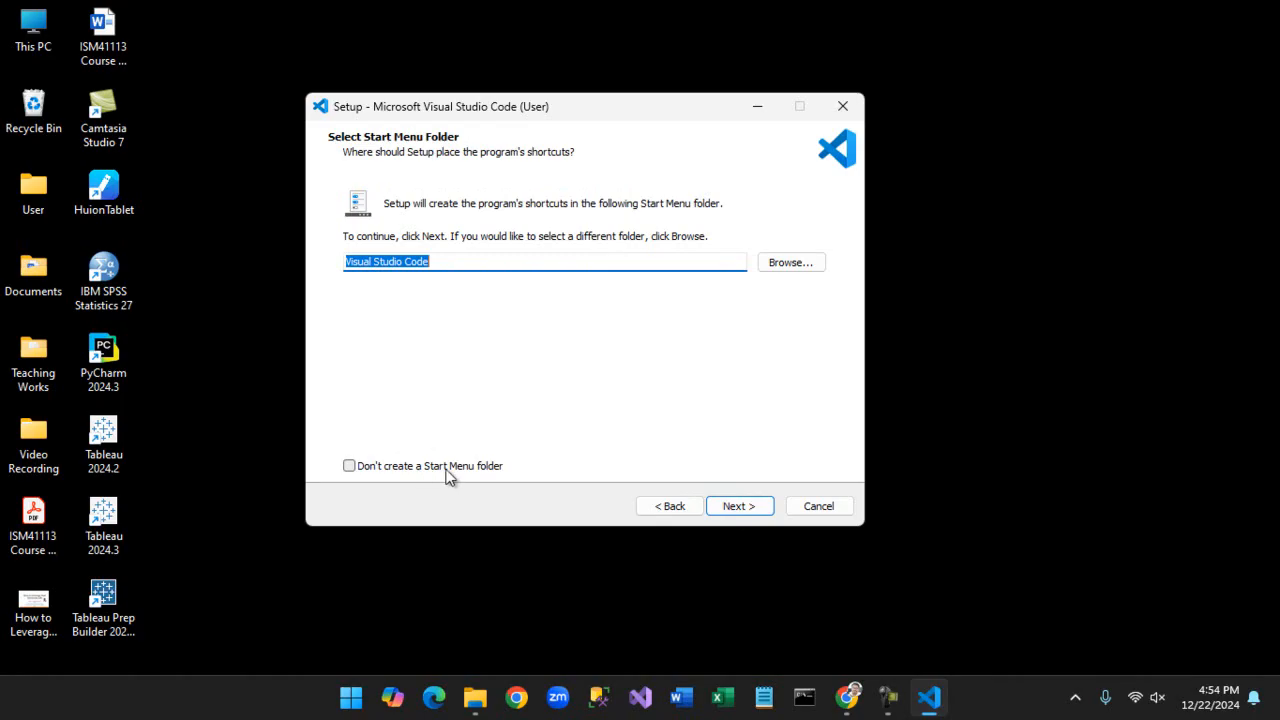
{"action": "left_click", "coordinate": [752, 506]}
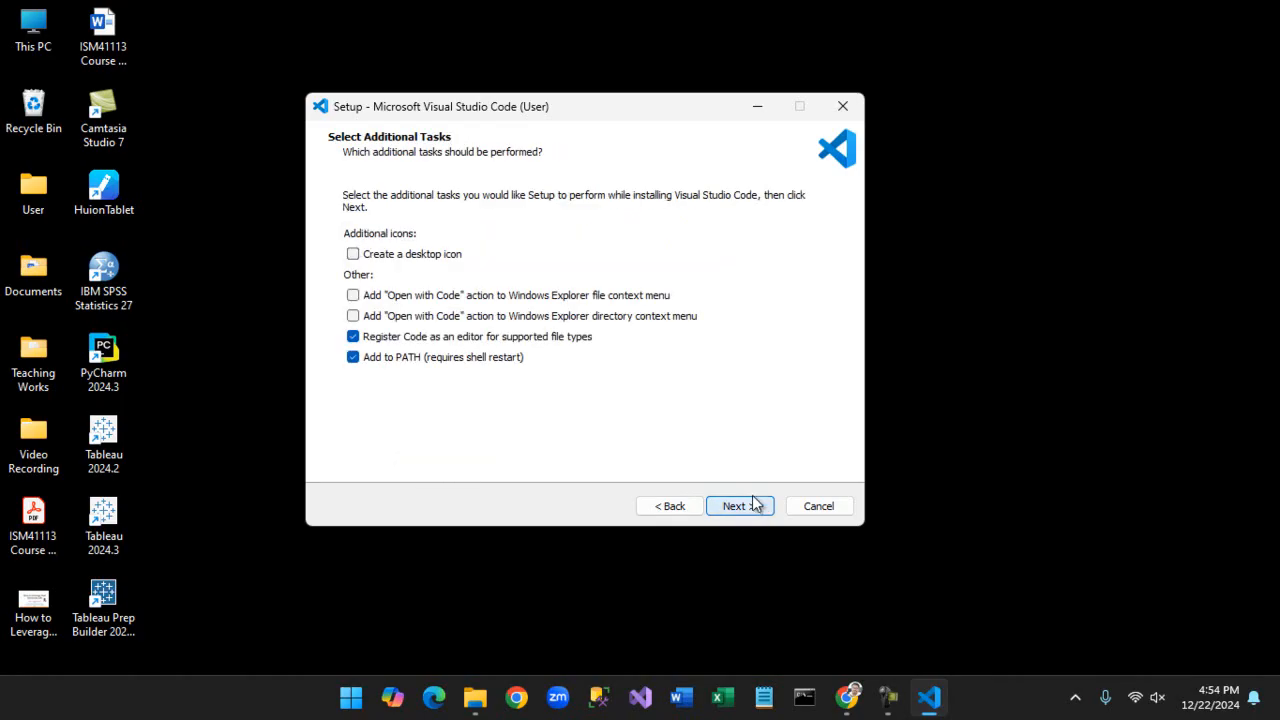
Step: Enable the desktop icon and both "Open with Code" context menu actions, keeping file type registration and Add to PATH selected
{"action": "left_click", "coordinate": [353, 256]}
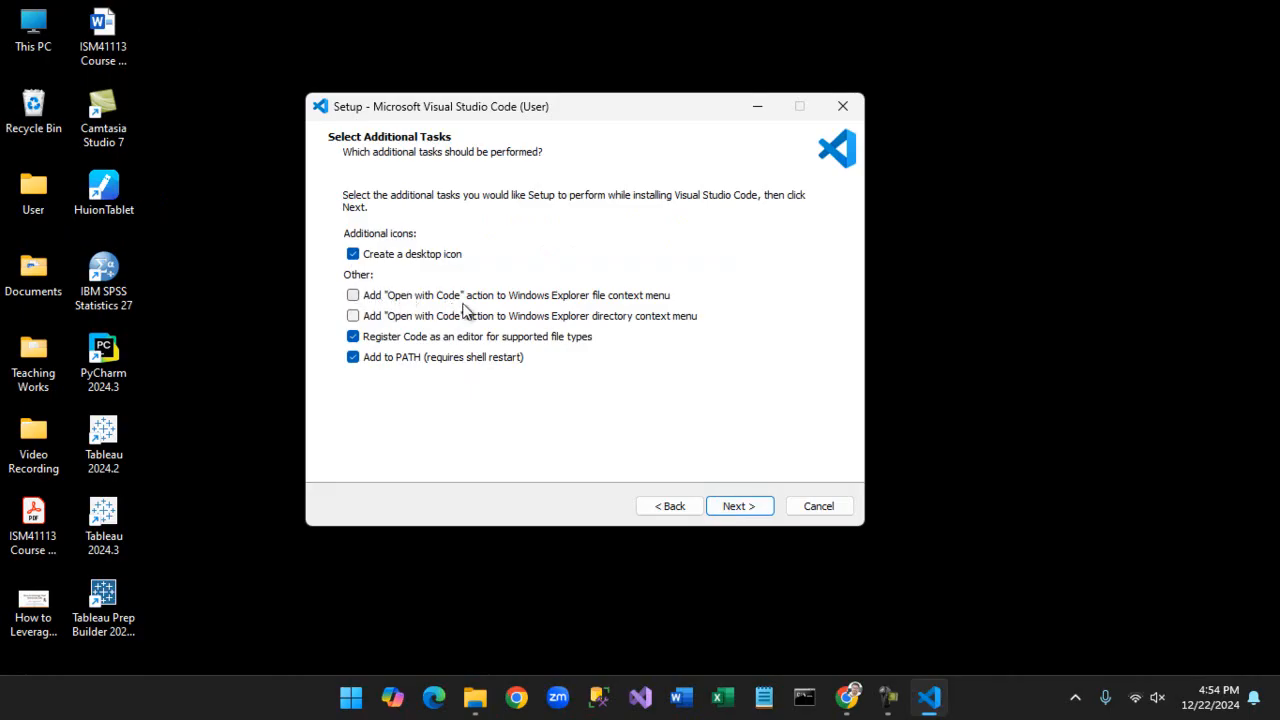
{"action": "left_click", "coordinate": [352, 296]}
{"action": "left_click", "coordinate": [353, 316]}
{"action": "left_click", "coordinate": [354, 360]}
{"action": "left_click", "coordinate": [353, 337]}
{"action": "left_click", "coordinate": [353, 337]}
{"action": "left_click", "coordinate": [353, 357]}
{"action": "left_click", "coordinate": [748, 510]}
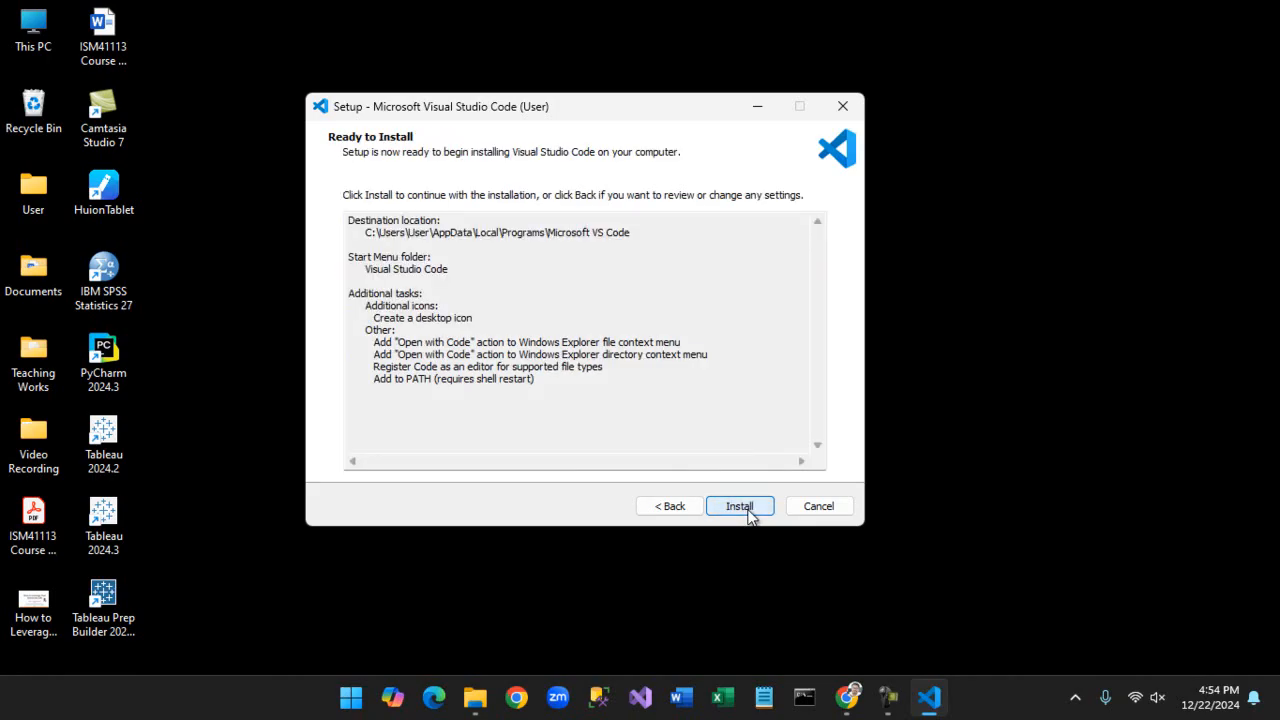
Step: Install Visual Studio Code, finish the setup with launching enabled, and maximize the editor window
{"action": "left_click", "coordinate": [741, 507]}
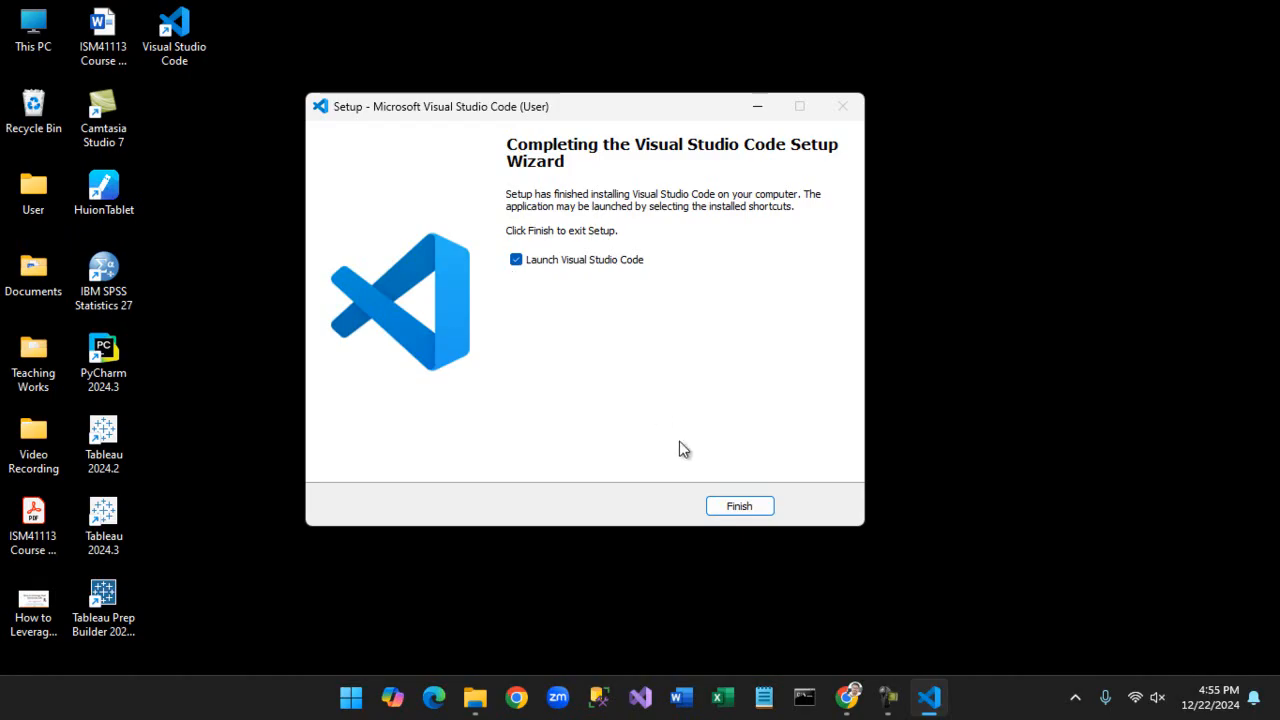
{"action": "left_click", "coordinate": [737, 512]}
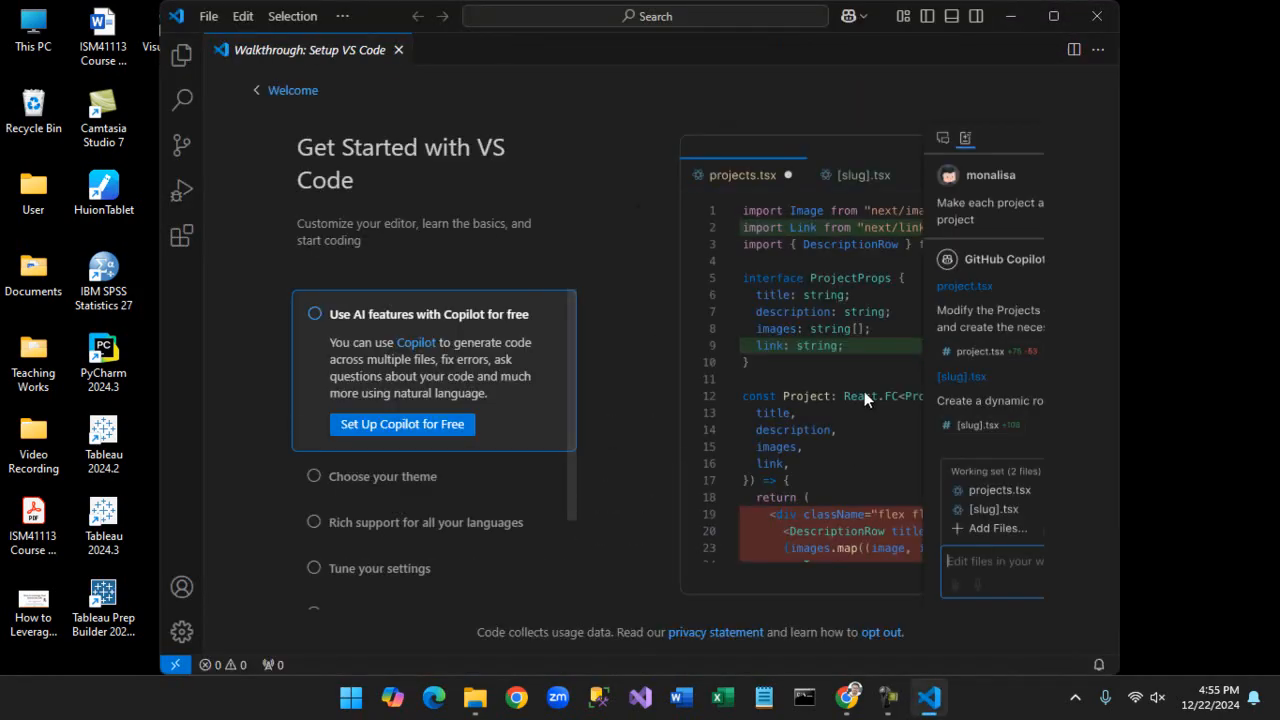
{"action": "left_click", "coordinate": [1047, 18]}
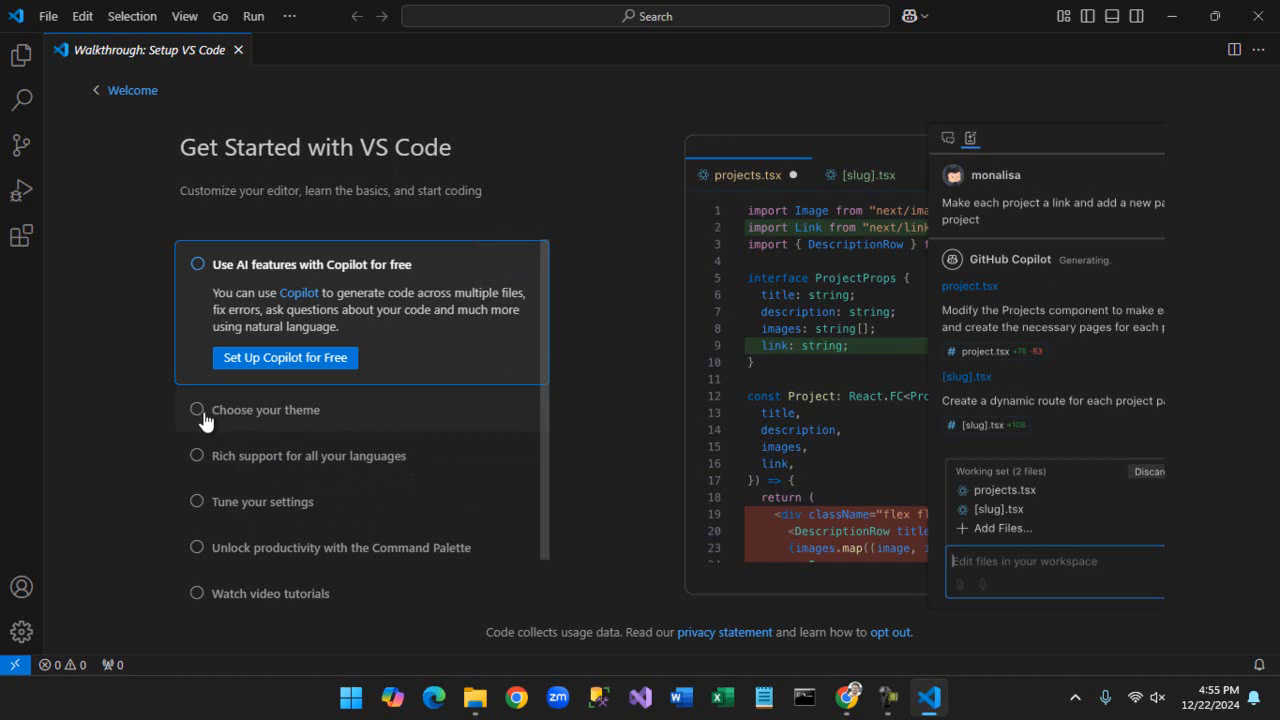
{"action": "left_click", "coordinate": [19, 636]}
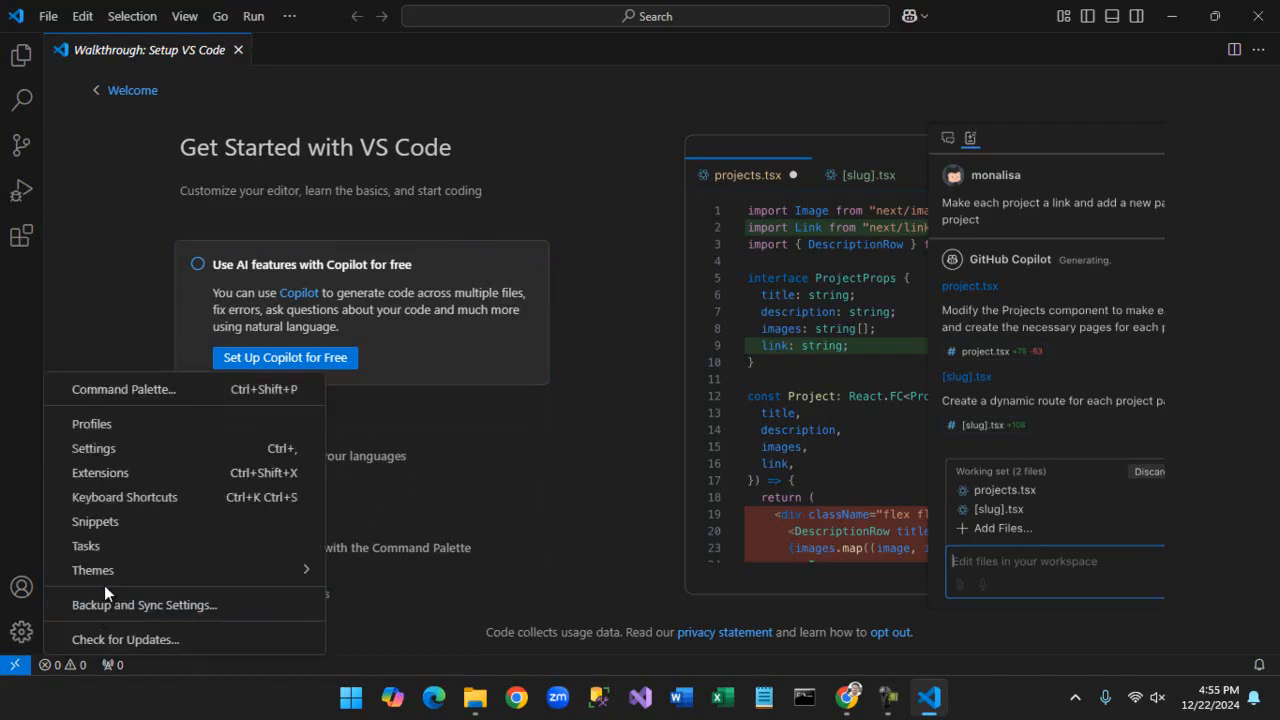
{"action": "mouse_move", "coordinate": [109, 577]}
{"action": "left_click", "coordinate": [21, 632]}
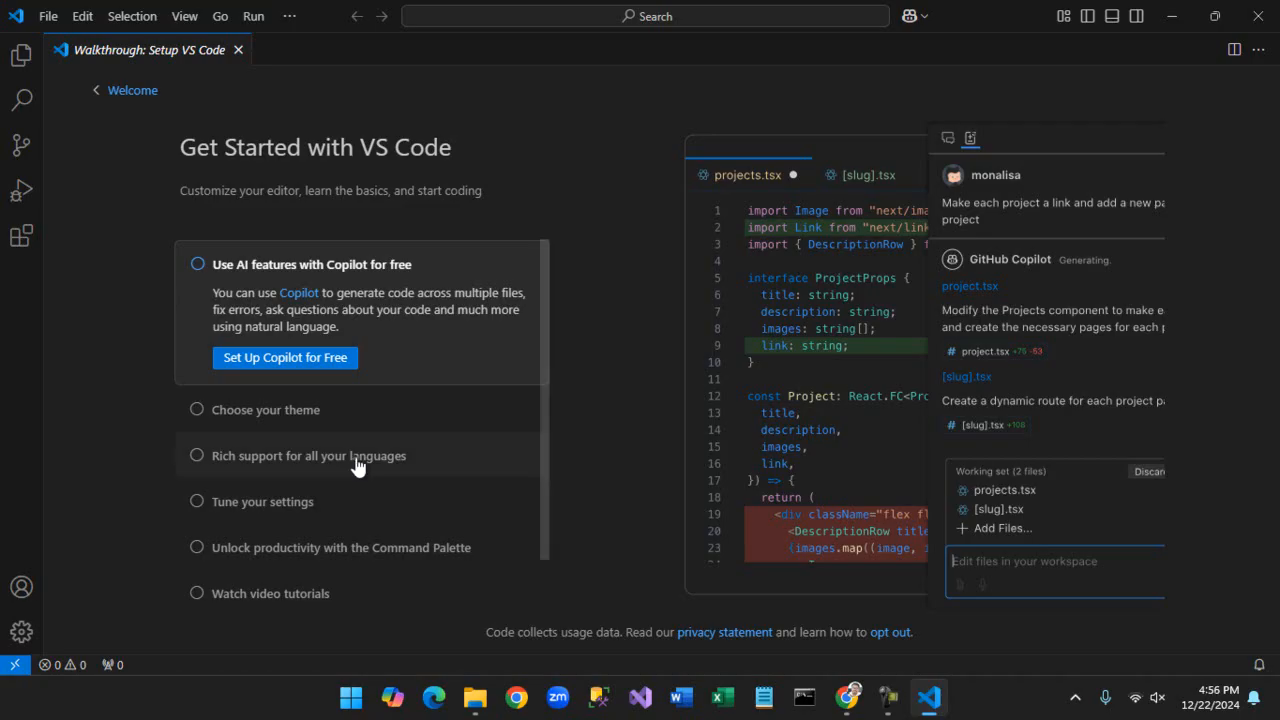
Step: Close the setup walkthrough and search the extensions marketplace for "python" in a widened side bar
{"action": "left_click", "coordinate": [238, 50]}
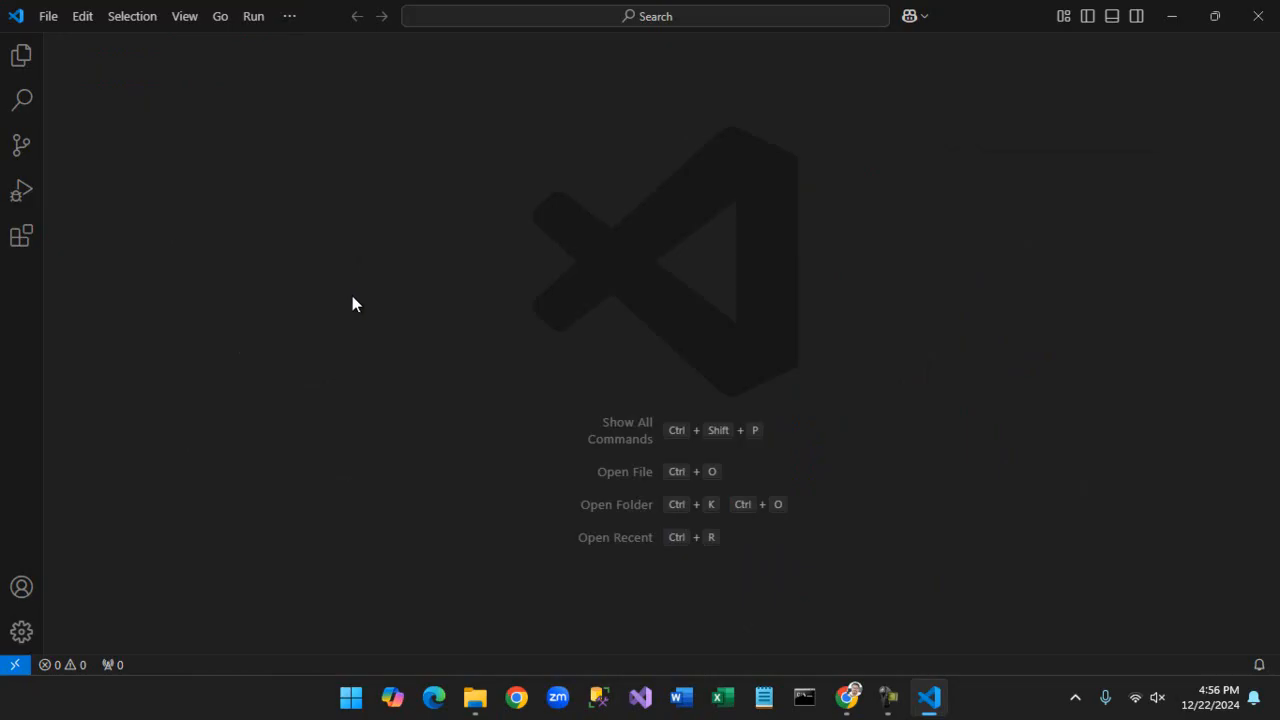
{"action": "left_click", "coordinate": [18, 246]}
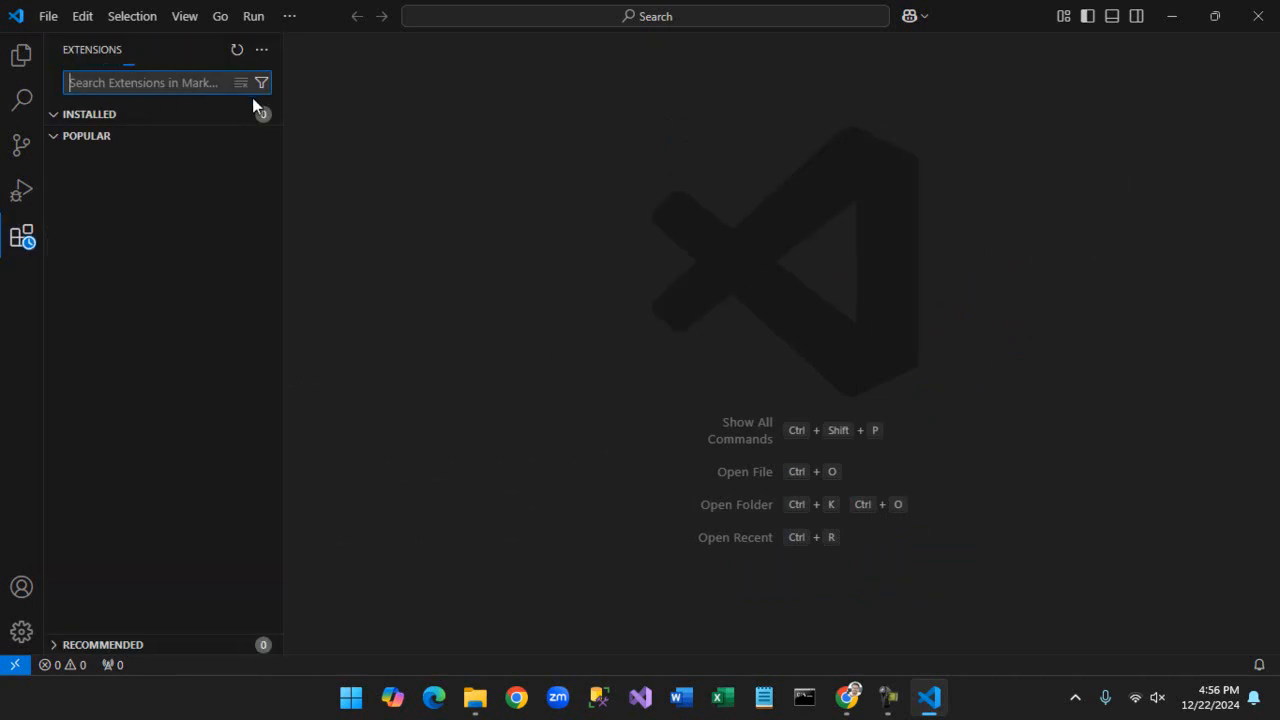
{"action": "left_click_drag", "start_coordinate": [285, 102], "coordinate": [366, 102]}
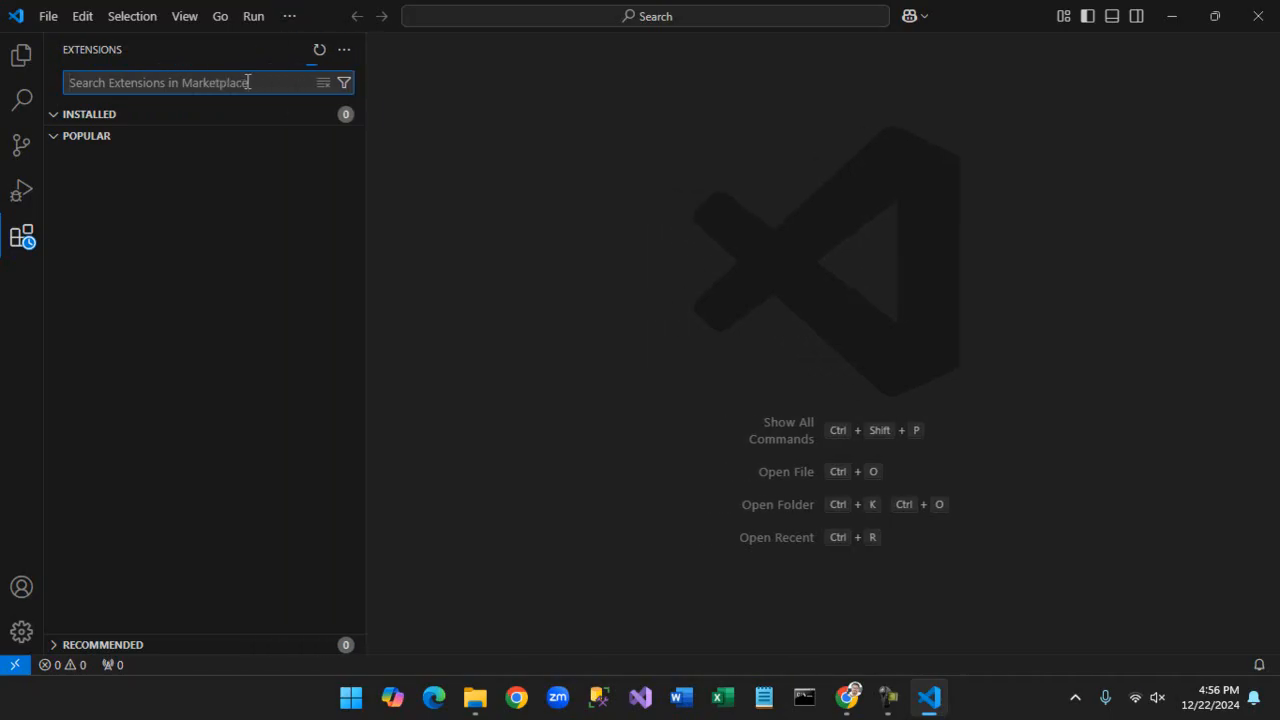
{"action": "type", "text": "pyton"}
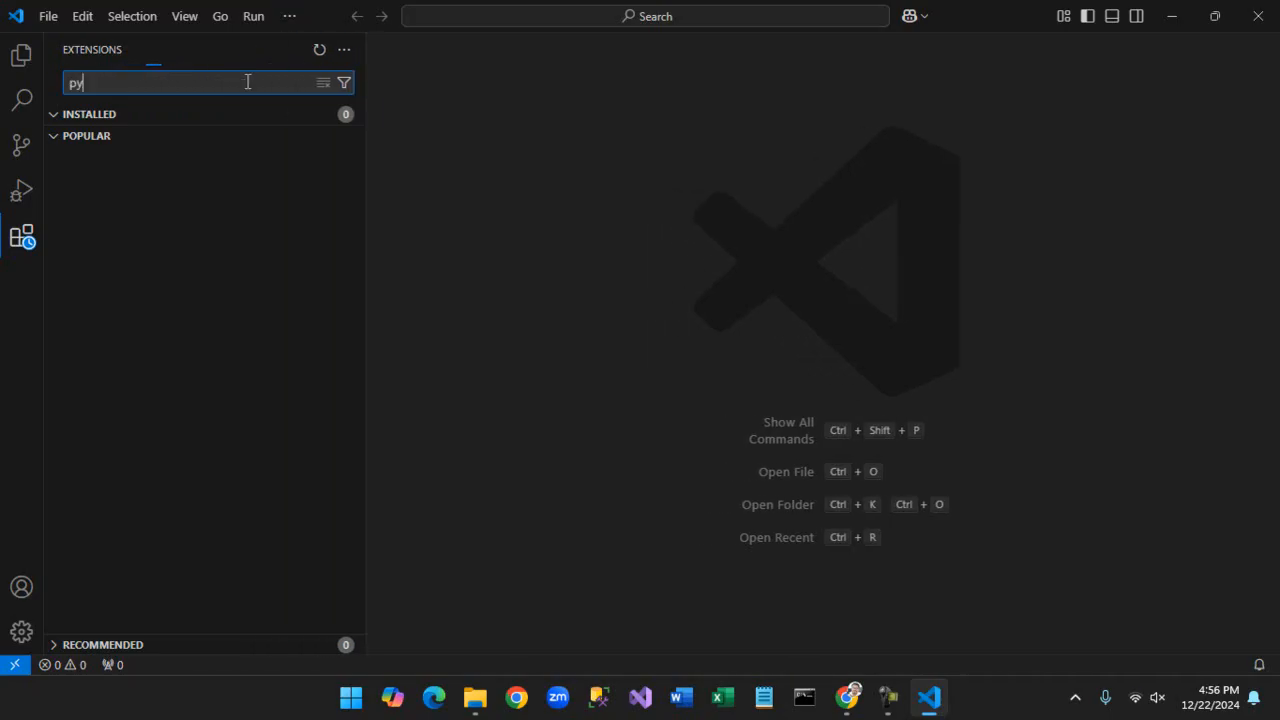
{"action": "key", "text": "BackSpace"}
{"action": "key", "text": "BackSpace"}
{"action": "type", "text": "hon"}
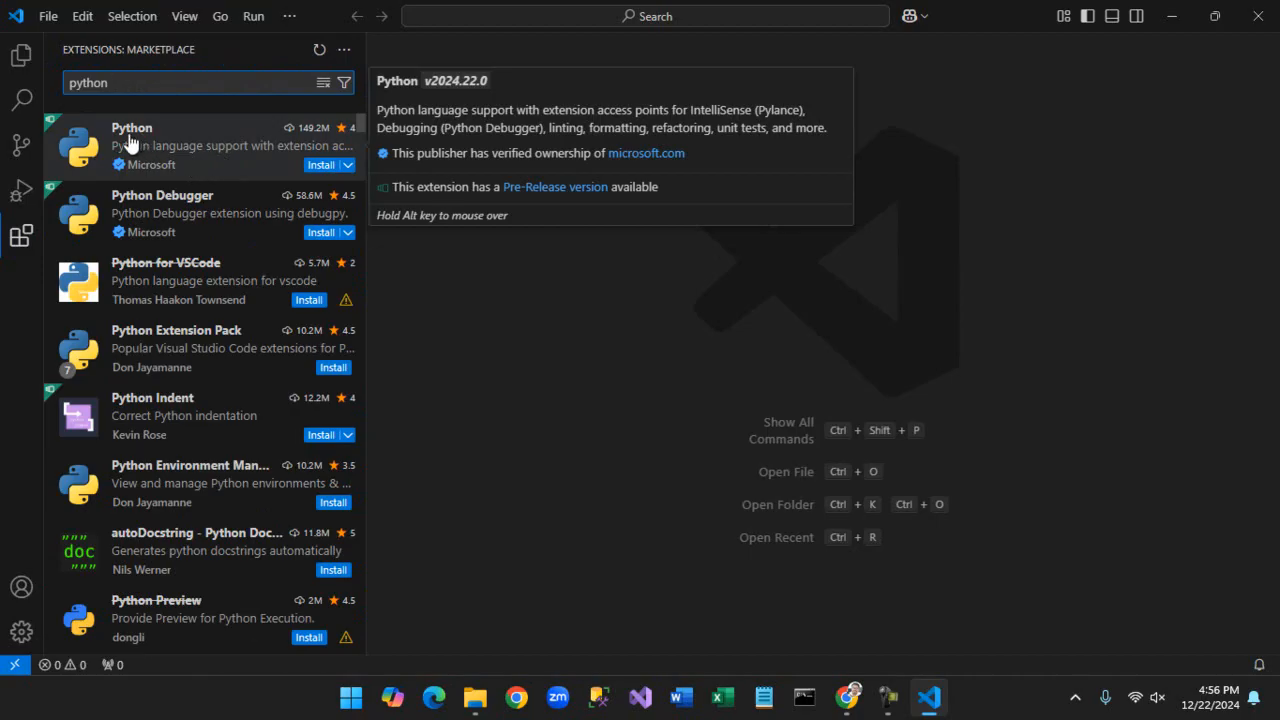
Step: Install the Python extension published by Microsoft, and close the extensions view and the Welcome page
{"action": "left_click", "coordinate": [230, 156]}
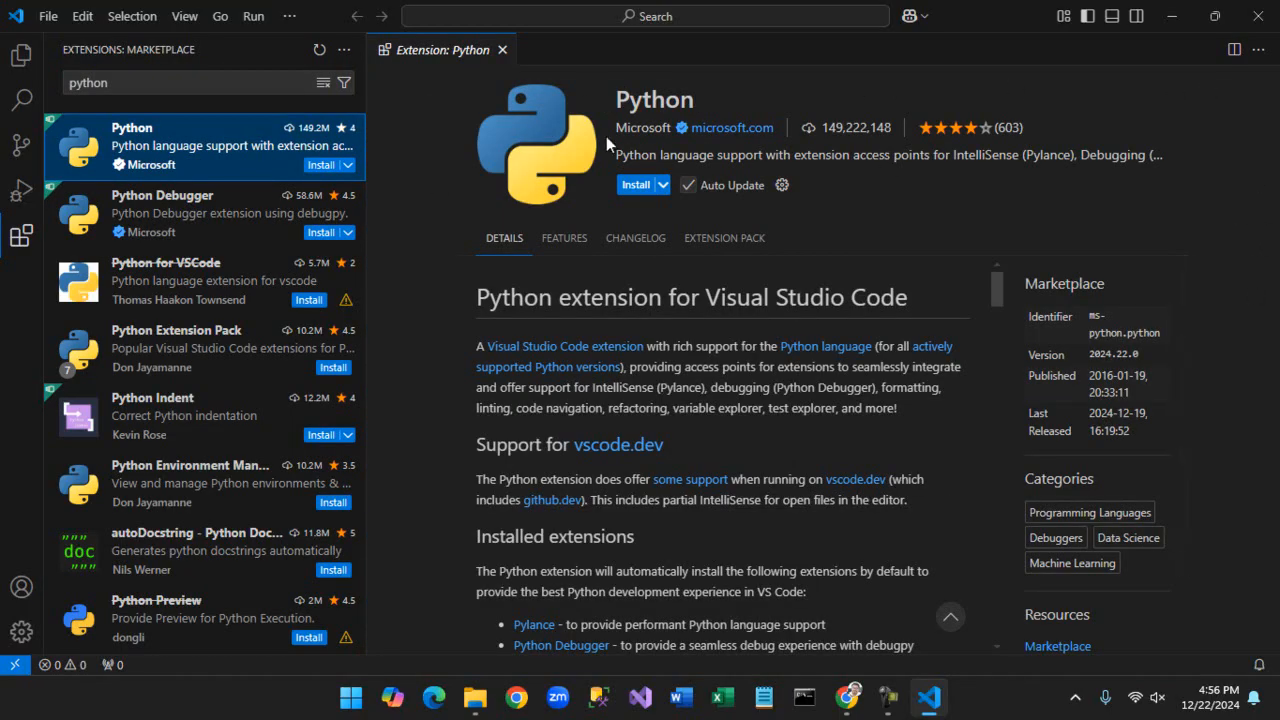
{"action": "left_click", "coordinate": [629, 186]}
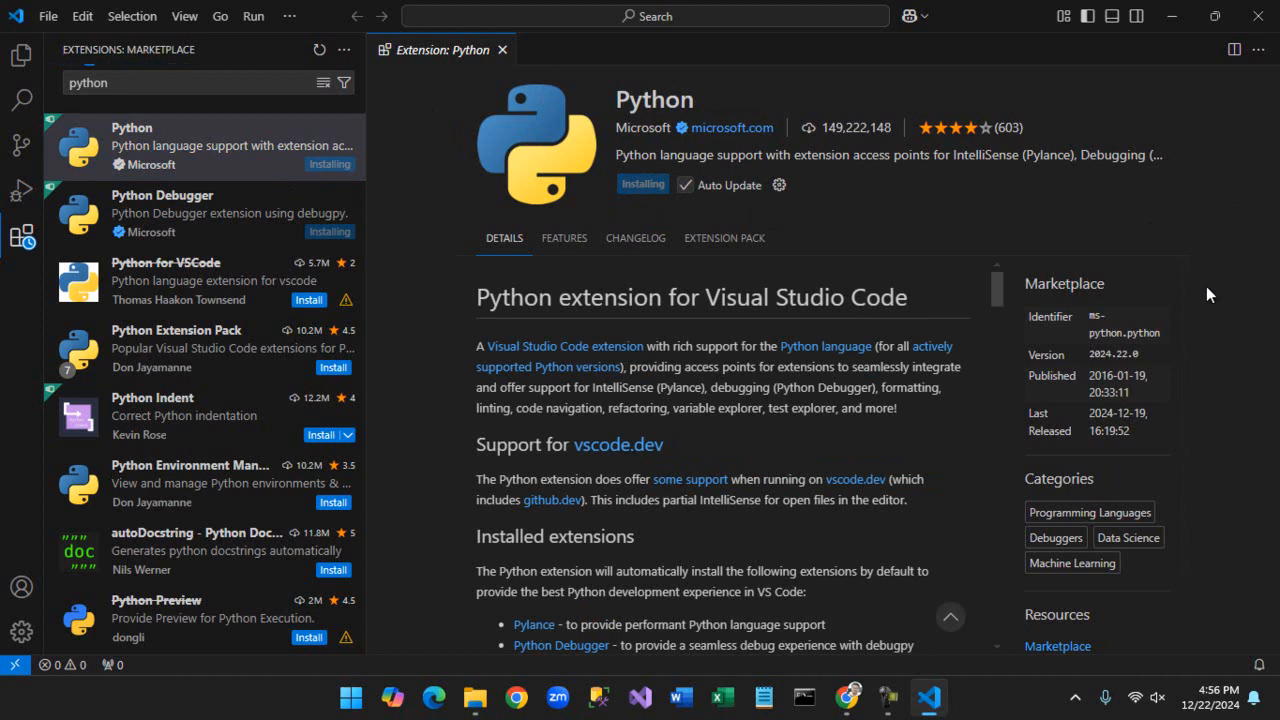
{"action": "left_click", "coordinate": [20, 240]}
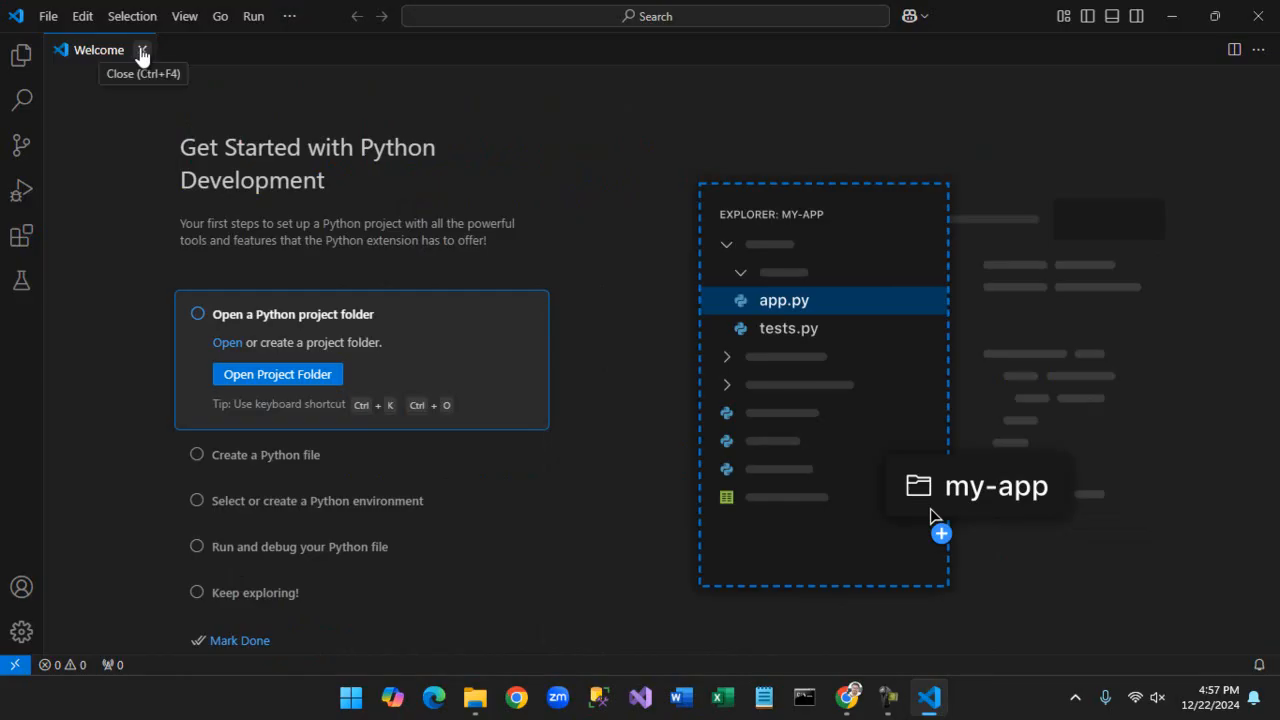
{"action": "left_click", "coordinate": [142, 52]}
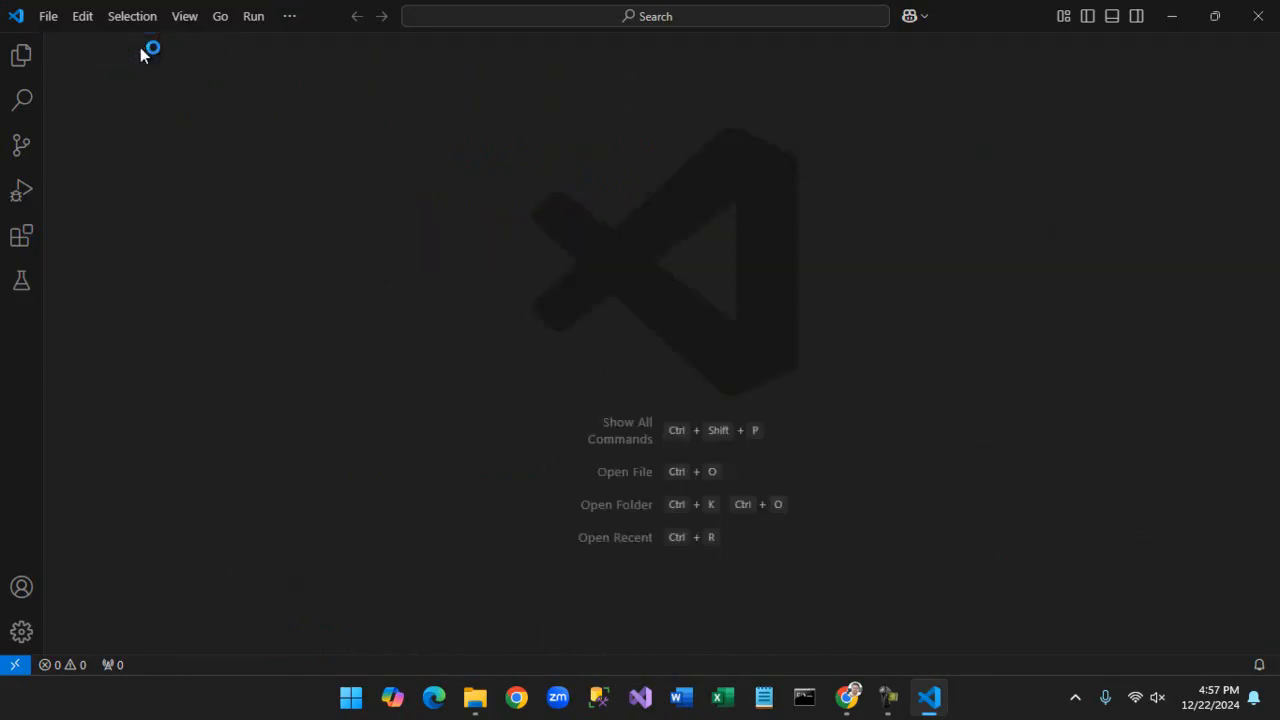
Step: Check the installation status on the Microsoft Python extension's details page, and close the page
{"action": "left_click", "coordinate": [26, 242]}
{"action": "left_click", "coordinate": [155, 152]}
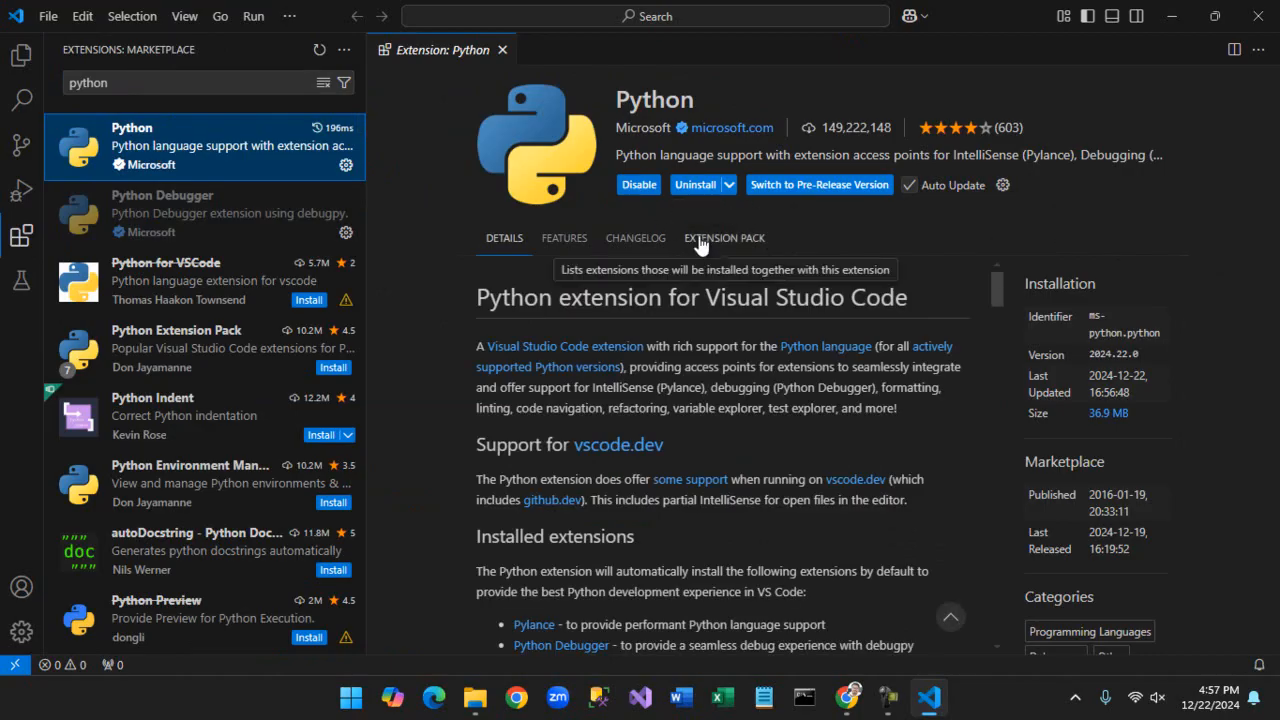
{"action": "left_click", "coordinate": [503, 50]}
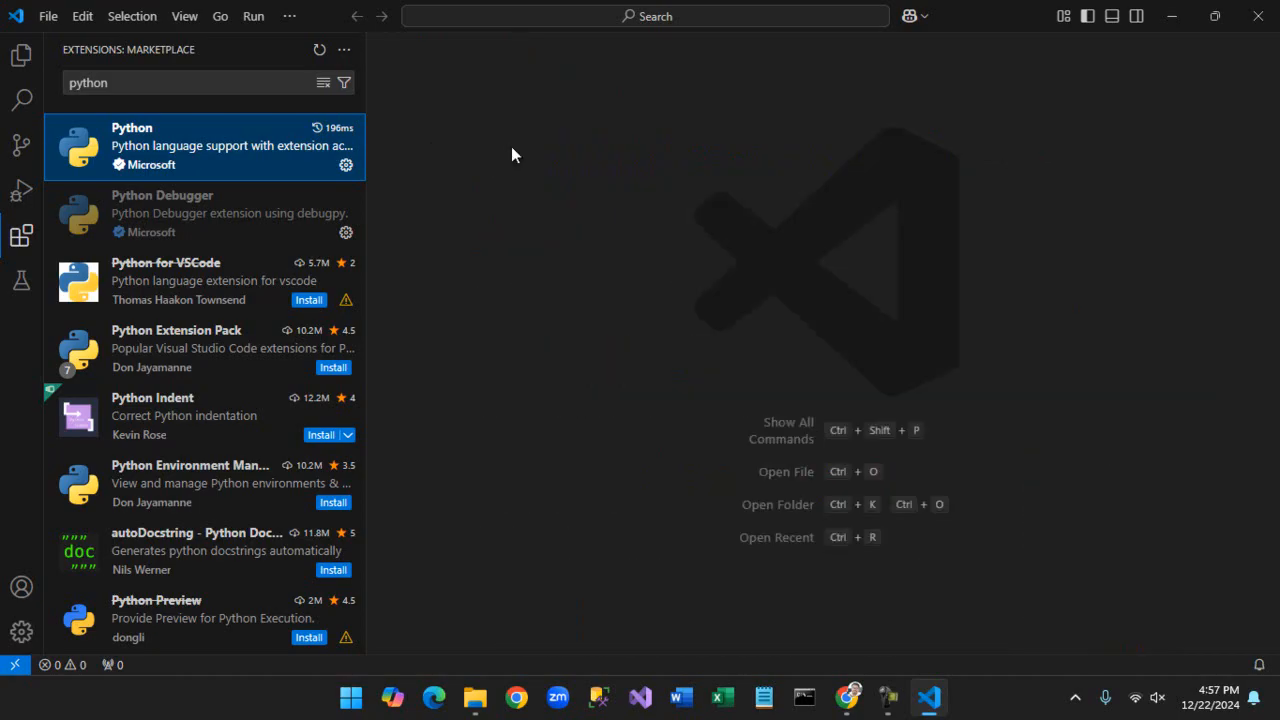